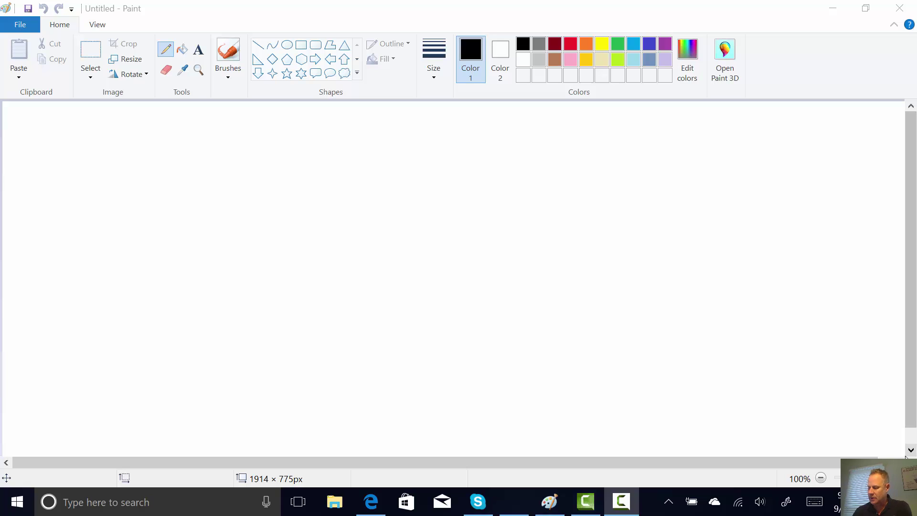
Step: Activate the Paint window and make a small test pencil mark near the canvas's left edge
click(2, 109)
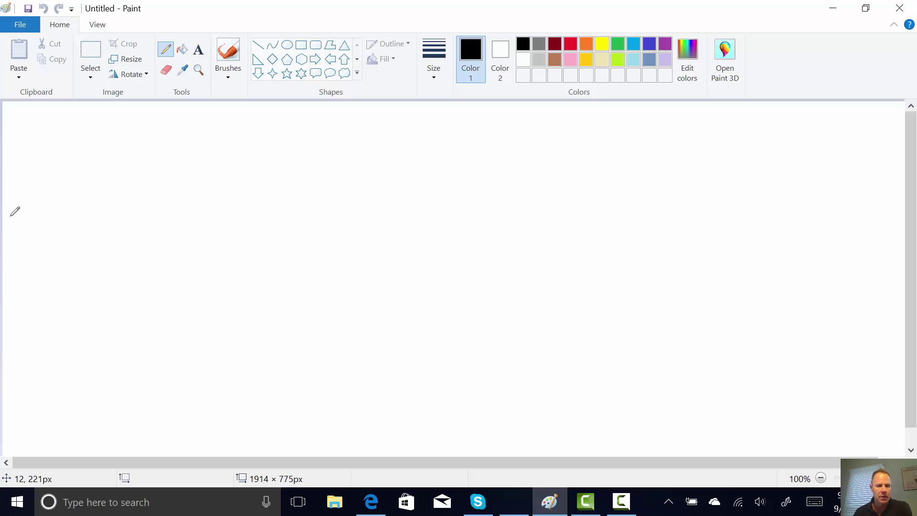
click(11, 224)
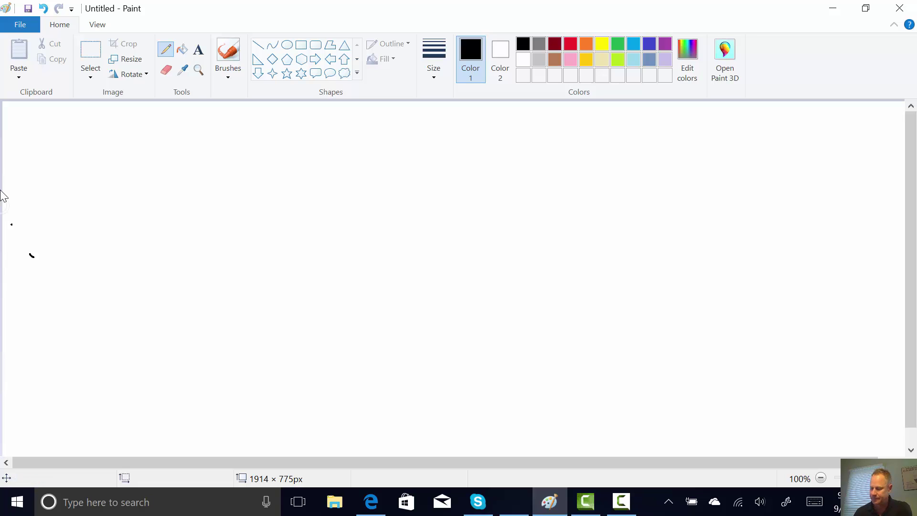
Step: Pencil a long horizontal divider across the whole canvas and handwrite 'Define' above it at the left
drag(3, 199, 829, 194)
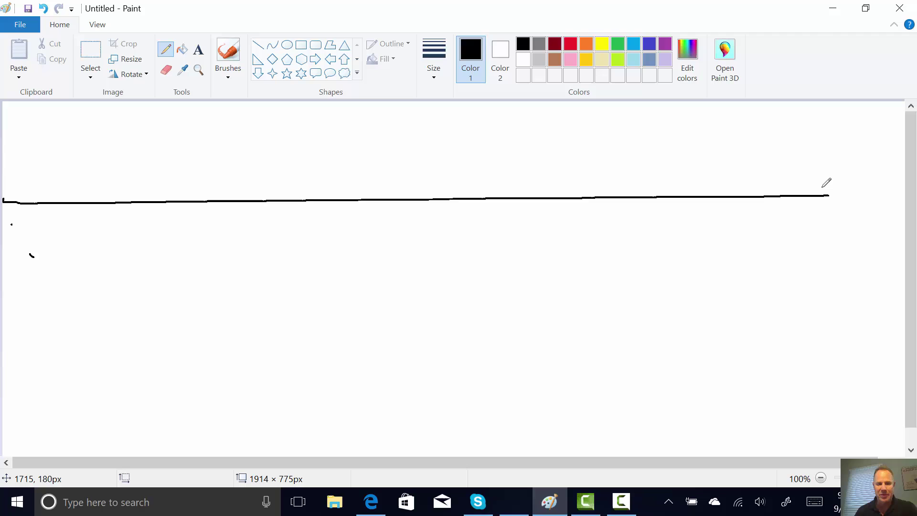
mouse_move(18, 157)
mouse_down()
mouse_move(8, 157)
mouse_move(21, 164)
mouse_move(63, 125)
mouse_up()
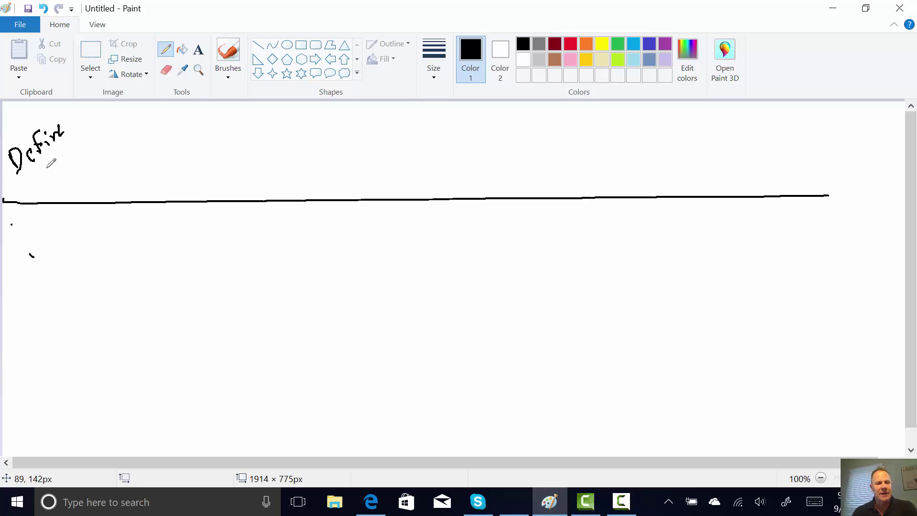
Step: Write 'Problem w/Y' under Define and outline the first slide box
mouse_move(22, 184)
mouse_down()
mouse_move(43, 178)
mouse_move(51, 161)
mouse_move(57, 180)
mouse_move(60, 157)
mouse_move(65, 168)
mouse_move(75, 163)
mouse_move(117, 111)
mouse_up()
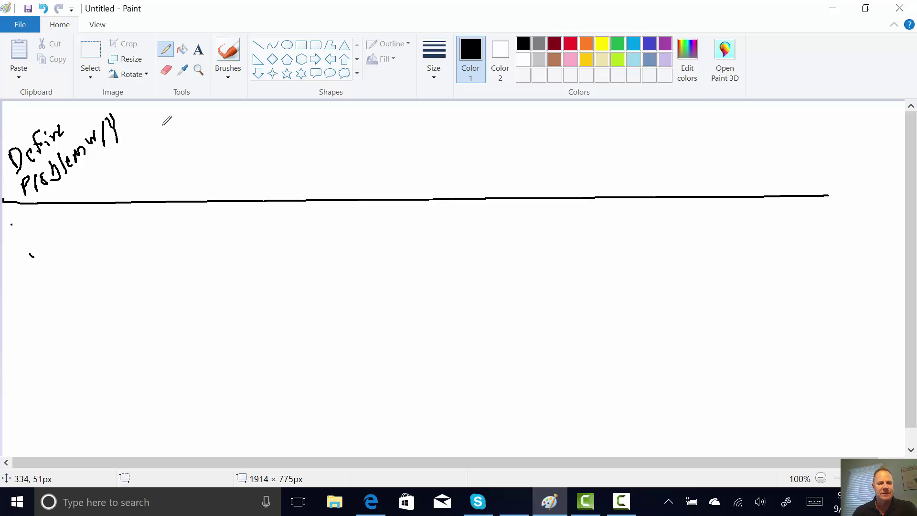
mouse_move(164, 120)
mouse_down()
mouse_move(167, 184)
mouse_move(239, 181)
mouse_move(225, 121)
mouse_move(171, 121)
mouse_move(178, 164)
mouse_move(216, 143)
mouse_move(215, 133)
mouse_up()
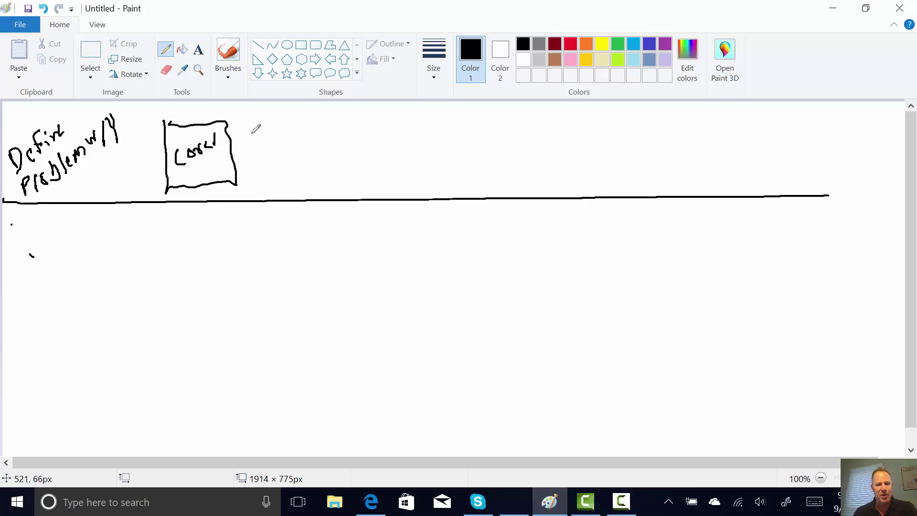
mouse_move(252, 123)
mouse_down()
mouse_move(263, 189)
mouse_move(343, 184)
mouse_move(336, 118)
mouse_move(267, 116)
mouse_move(253, 123)
mouse_move(269, 140)
mouse_move(307, 145)
mouse_move(275, 161)
mouse_move(300, 155)
mouse_move(320, 164)
mouse_up()
Step: Draw the Problem Goal box with its label and add a tick under Base Case
mouse_move(376, 115)
mouse_down()
mouse_move(387, 186)
mouse_move(481, 181)
mouse_move(476, 114)
mouse_move(376, 111)
mouse_move(388, 140)
mouse_move(431, 125)
mouse_move(433, 133)
mouse_move(464, 132)
mouse_up()
mouse_move(400, 155)
mouse_down()
mouse_move(394, 165)
mouse_move(399, 155)
mouse_move(427, 160)
mouse_up()
drag(440, 154, 449, 167)
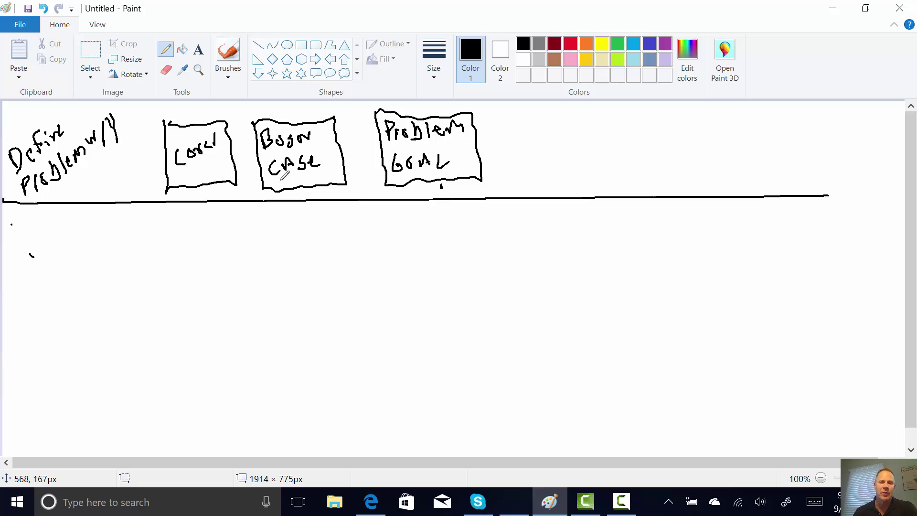
drag(307, 180, 307, 183)
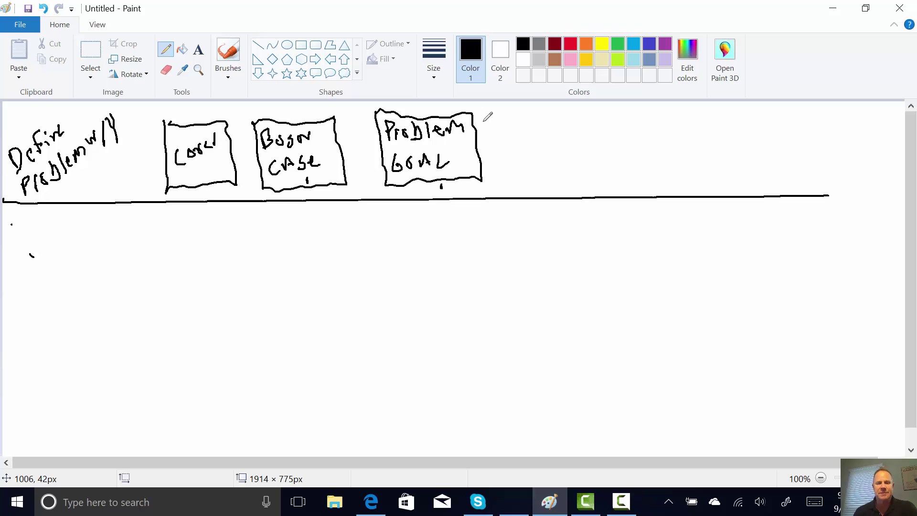
Step: Write the figures 245 and 225 beside the Problem Goal box
drag(484, 130, 513, 126)
drag(486, 153, 513, 164)
drag(516, 146, 527, 144)
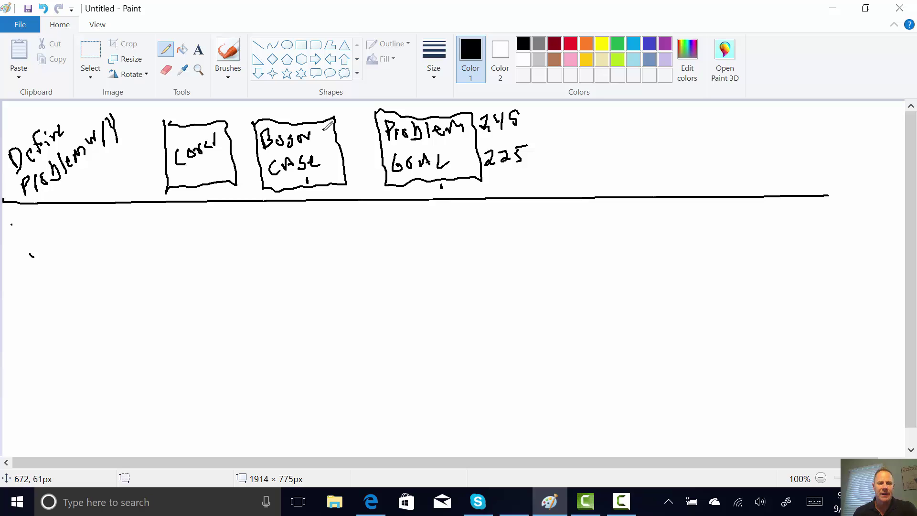
Step: Underline 245 and 225 and add checkmarks to the Base Case and Problem Goal boxes
mouse_move(324, 131)
mouse_down()
mouse_move(340, 138)
mouse_move(326, 149)
mouse_move(338, 136)
mouse_move(336, 154)
mouse_move(341, 148)
mouse_up()
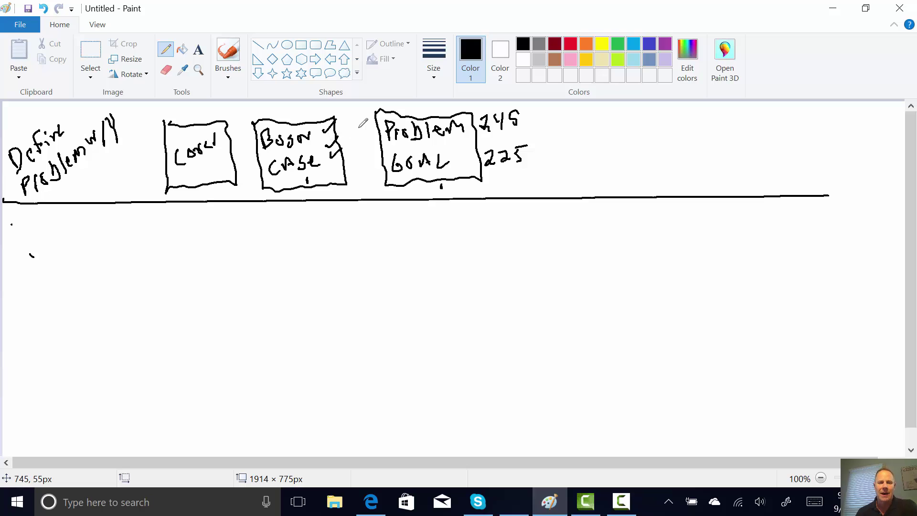
drag(487, 133, 528, 132)
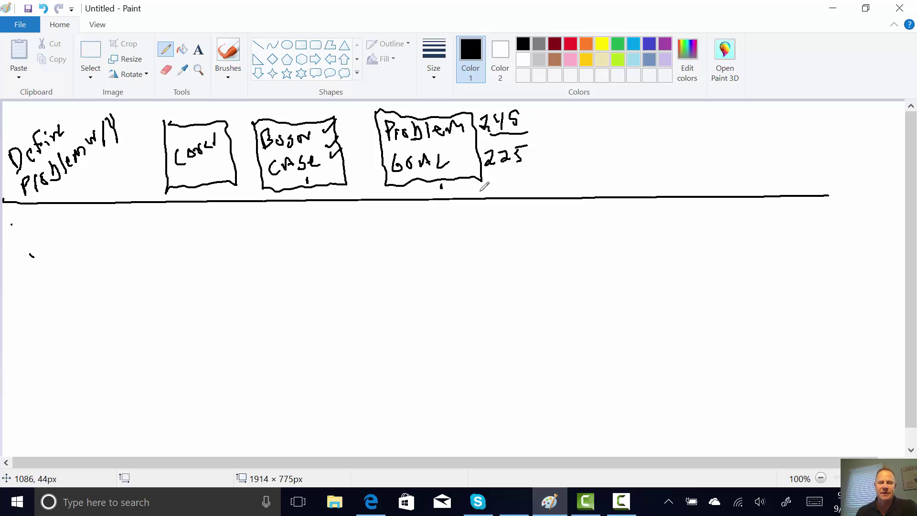
drag(487, 167, 524, 167)
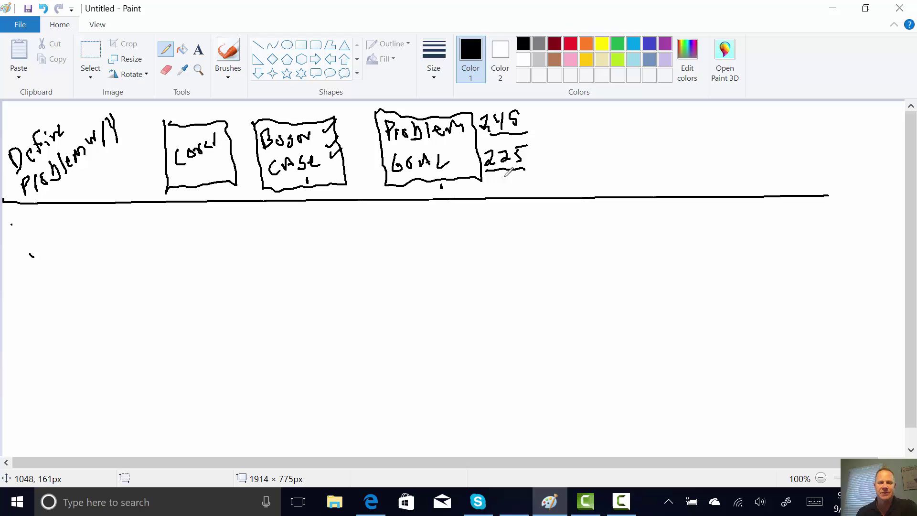
drag(328, 163, 341, 150)
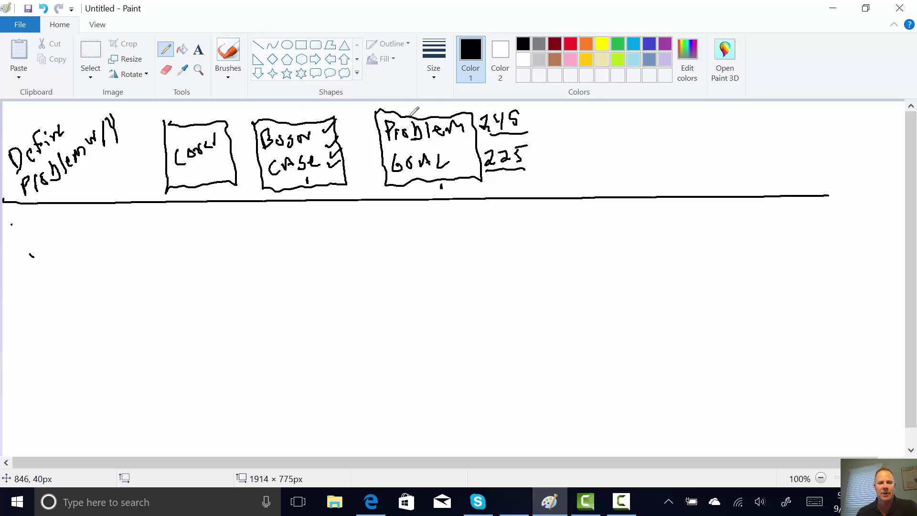
drag(412, 112, 429, 103)
drag(300, 113, 315, 114)
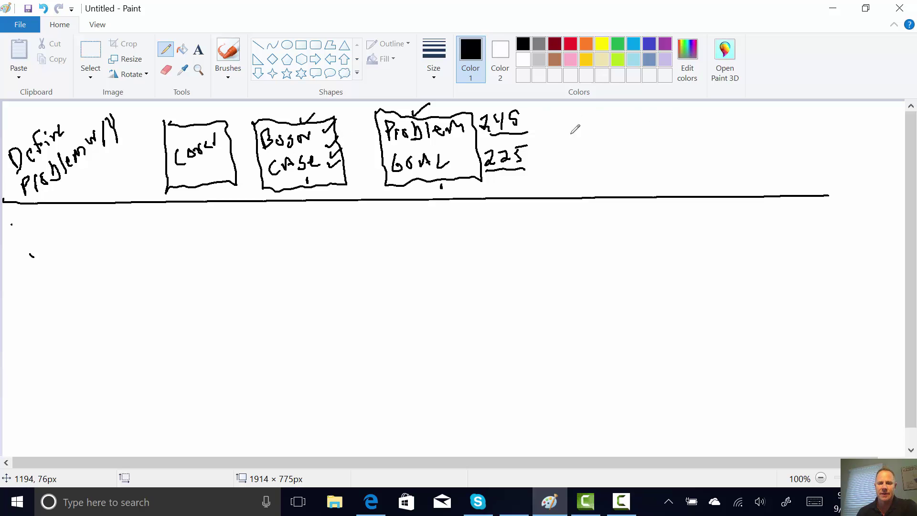
Step: Draw an 'Operational Defn' box and write the note '1. What Y is' beside it
mouse_move(552, 116)
mouse_down()
mouse_move(559, 177)
mouse_move(651, 175)
mouse_move(651, 164)
mouse_move(649, 118)
mouse_move(638, 111)
mouse_move(558, 116)
mouse_move(577, 131)
mouse_move(673, 135)
mouse_up()
mouse_move(562, 151)
mouse_down()
mouse_move(575, 160)
mouse_move(616, 151)
mouse_up()
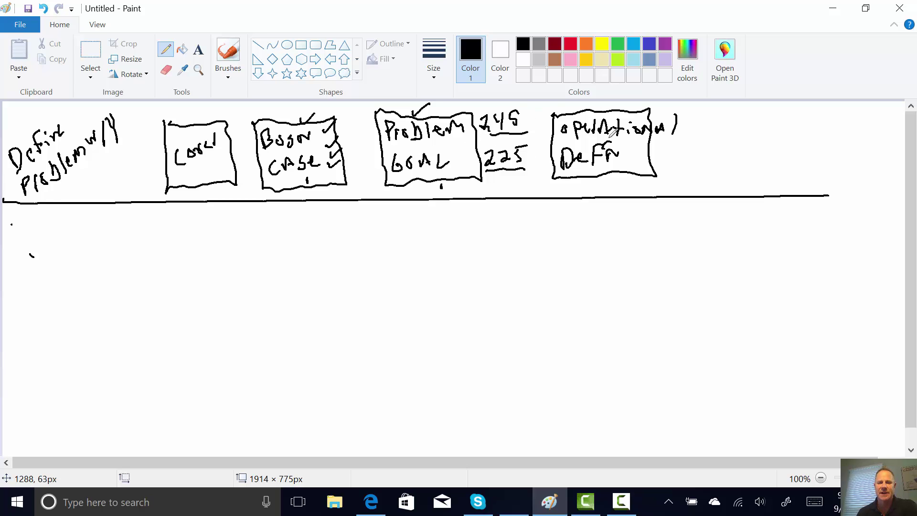
mouse_move(694, 116)
mouse_down()
mouse_move(691, 127)
mouse_move(725, 115)
mouse_move(739, 126)
mouse_move(761, 114)
mouse_up()
click(700, 127)
mouse_move(769, 107)
mouse_down()
mouse_move(779, 102)
mouse_move(772, 125)
mouse_move(804, 127)
mouse_up()
click(796, 102)
Step: Write '2. As Measured by', then tick the first slide box and the Problem Goal box
mouse_move(674, 143)
mouse_down()
mouse_move(671, 159)
mouse_move(686, 164)
mouse_up()
mouse_move(691, 158)
mouse_down()
mouse_move(714, 160)
mouse_move(712, 150)
mouse_up()
mouse_move(727, 143)
mouse_down()
mouse_move(717, 162)
mouse_move(753, 145)
mouse_move(788, 153)
mouse_move(830, 141)
mouse_move(856, 169)
mouse_move(861, 157)
mouse_up()
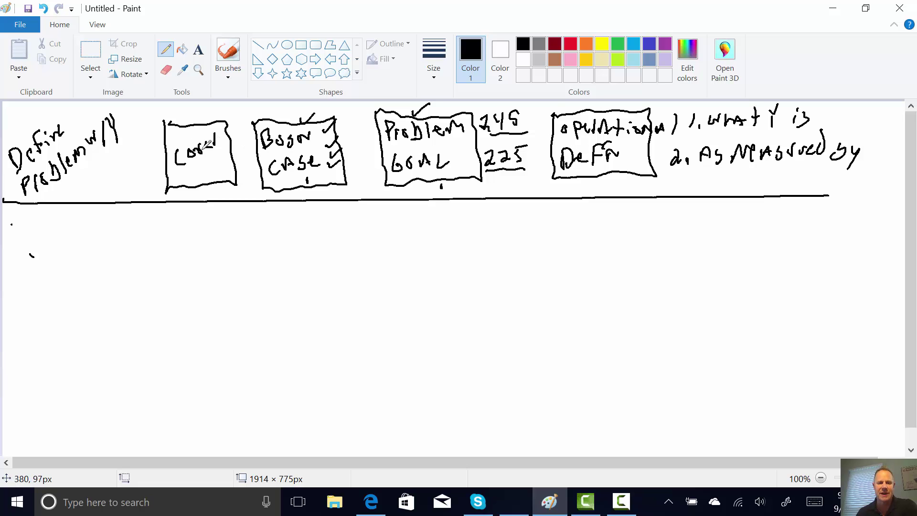
drag(213, 158, 225, 149)
drag(452, 136, 464, 123)
drag(454, 158, 466, 153)
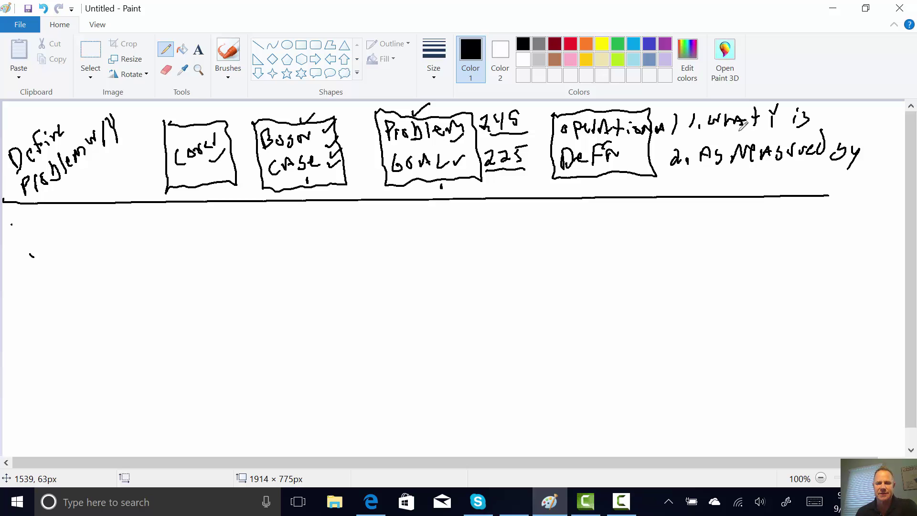
drag(714, 156, 708, 170)
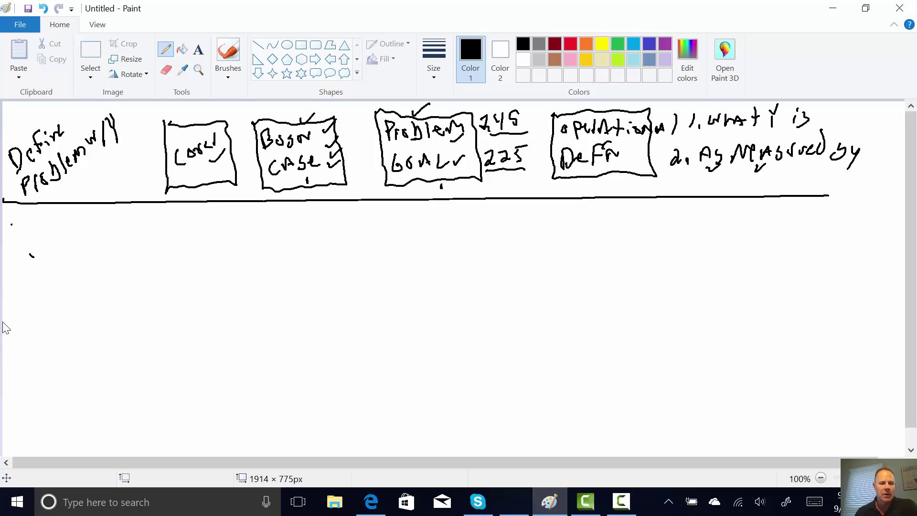
Step: Write 'Measure' below the divider, draw a tall bracket, and add the note 'Answer I Don't Believe You'
mouse_move(9, 320)
mouse_down()
mouse_move(63, 297)
mouse_move(124, 319)
mouse_move(125, 264)
mouse_move(166, 261)
mouse_up()
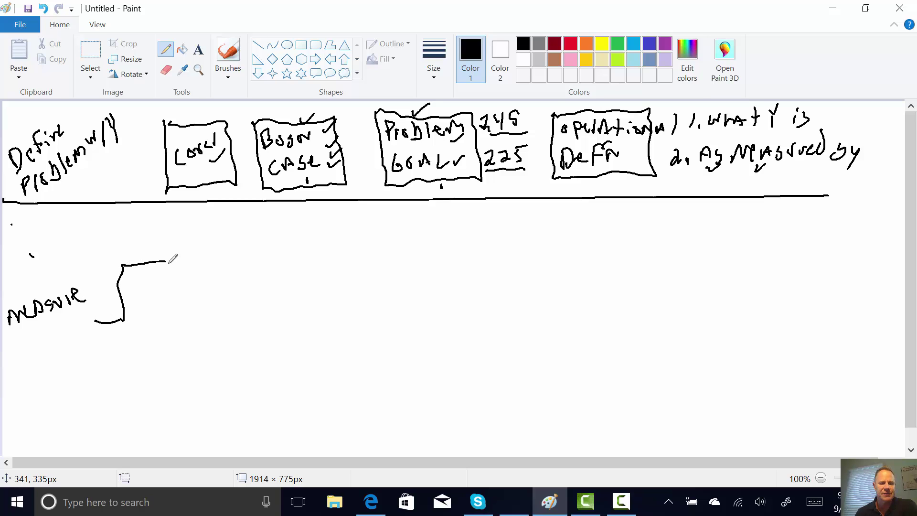
mouse_move(124, 323)
mouse_down()
mouse_move(130, 399)
mouse_move(181, 404)
mouse_up()
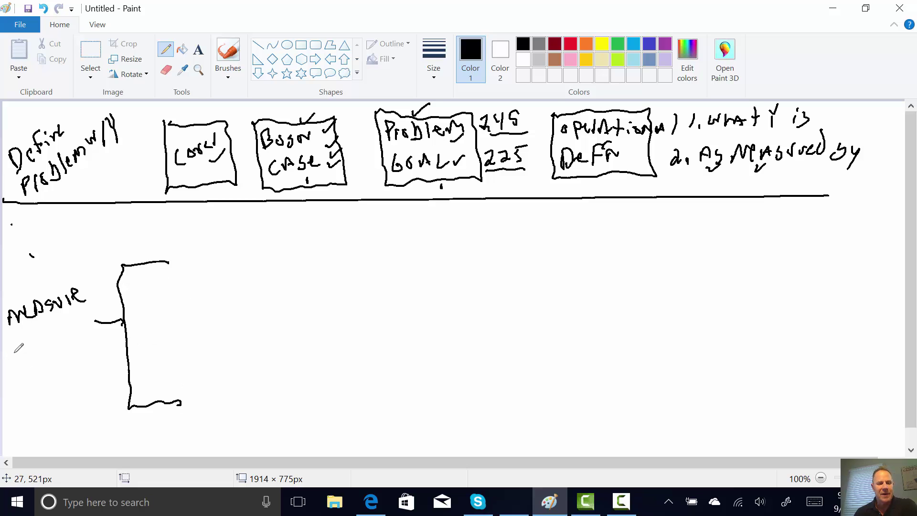
mouse_move(3, 352)
mouse_down()
mouse_move(19, 363)
mouse_move(42, 342)
mouse_up()
drag(45, 336, 91, 319)
mouse_move(8, 377)
mouse_down()
mouse_move(18, 392)
mouse_move(29, 377)
mouse_move(44, 377)
mouse_move(51, 359)
mouse_move(70, 360)
mouse_move(97, 340)
mouse_up()
mouse_move(56, 392)
mouse_down()
mouse_move(65, 385)
mouse_move(41, 405)
mouse_move(64, 376)
mouse_up()
drag(68, 379, 78, 369)
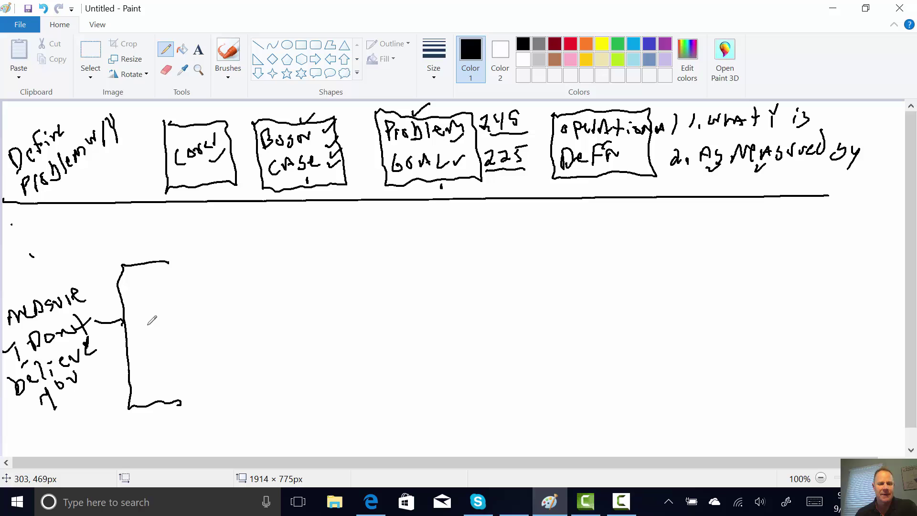
Step: Write 'Y?' inside the bracket and 'Continuous' above it
mouse_move(144, 317)
mouse_down()
mouse_move(154, 338)
mouse_move(161, 334)
mouse_move(158, 359)
mouse_up()
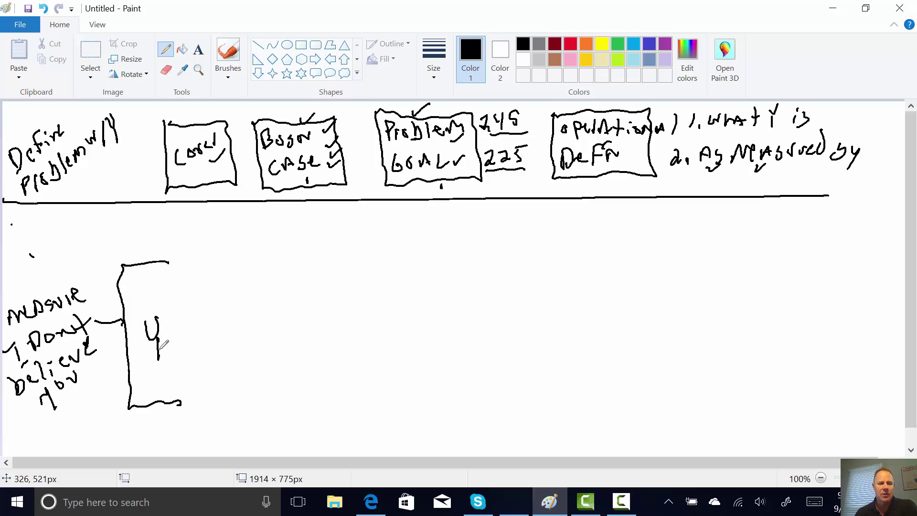
drag(170, 325, 179, 343)
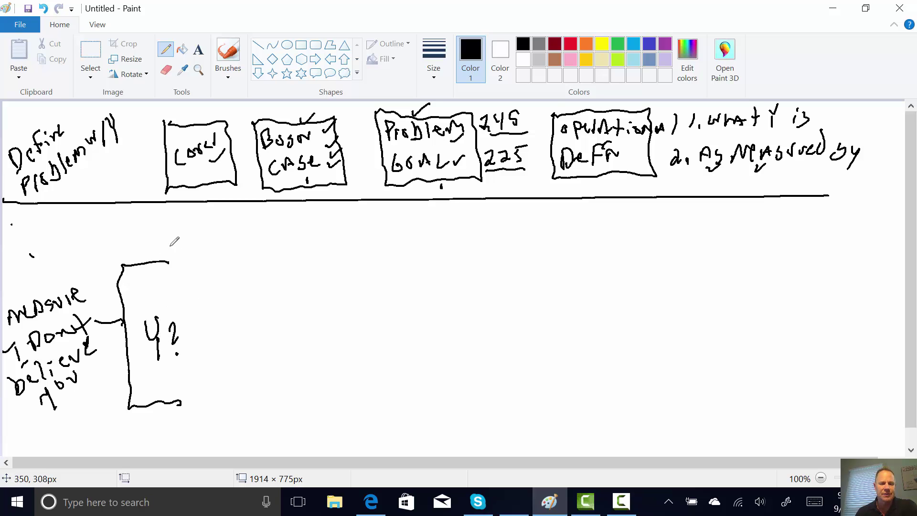
mouse_move(170, 247)
mouse_down()
mouse_move(202, 236)
mouse_move(206, 245)
mouse_move(213, 225)
mouse_move(242, 232)
mouse_move(270, 212)
mouse_up()
drag(282, 208, 275, 221)
Step: Write 'Discrete' by the bracket's bottom and begin a new box beside Continuous
mouse_move(187, 382)
mouse_down()
mouse_move(204, 396)
mouse_move(205, 381)
mouse_move(217, 377)
mouse_move(215, 389)
mouse_move(241, 370)
mouse_up()
mouse_move(243, 375)
mouse_down()
mouse_move(249, 350)
mouse_move(274, 359)
mouse_up()
drag(270, 363, 275, 357)
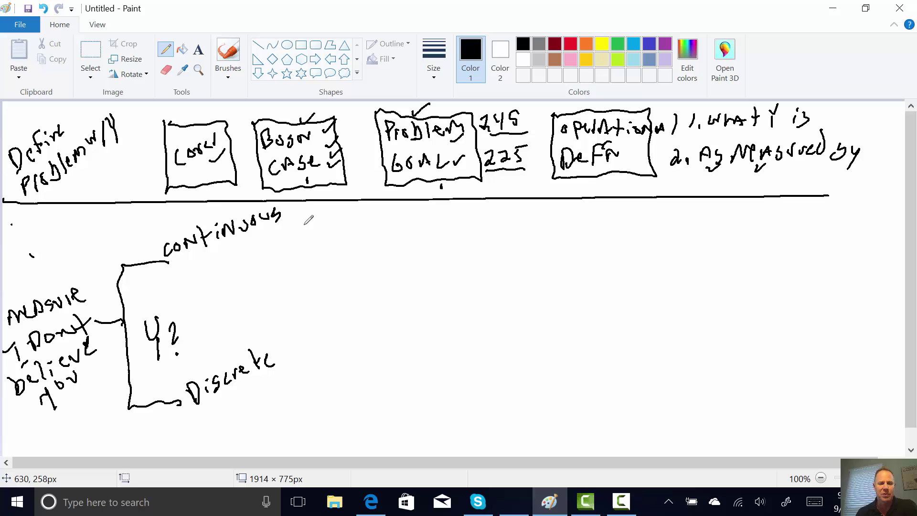
mouse_move(303, 209)
mouse_down()
mouse_move(305, 290)
mouse_move(394, 278)
mouse_move(393, 210)
mouse_move(305, 208)
mouse_up()
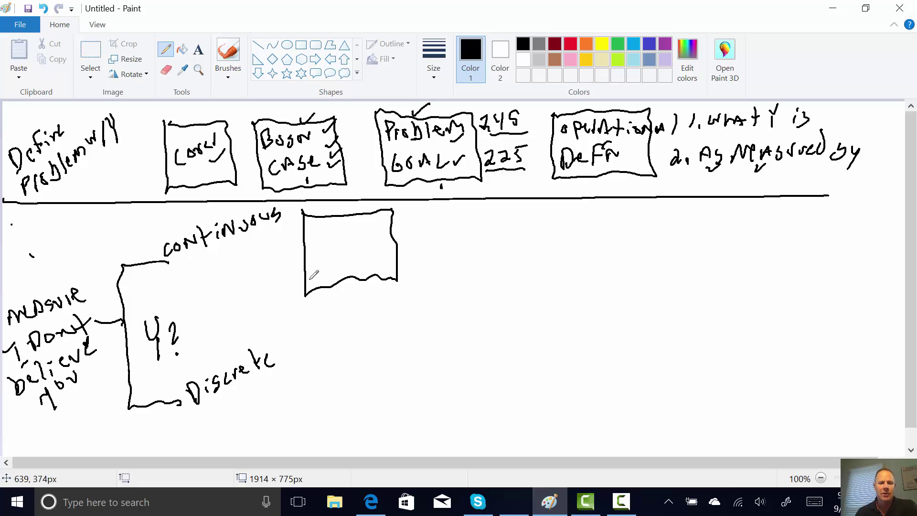
Step: Sketch a bell curve with x̄ and σ, note Normal, Desc stats and Histogram, and start 'Baseline' below
mouse_move(308, 279)
mouse_down()
mouse_move(337, 252)
mouse_move(367, 266)
mouse_up()
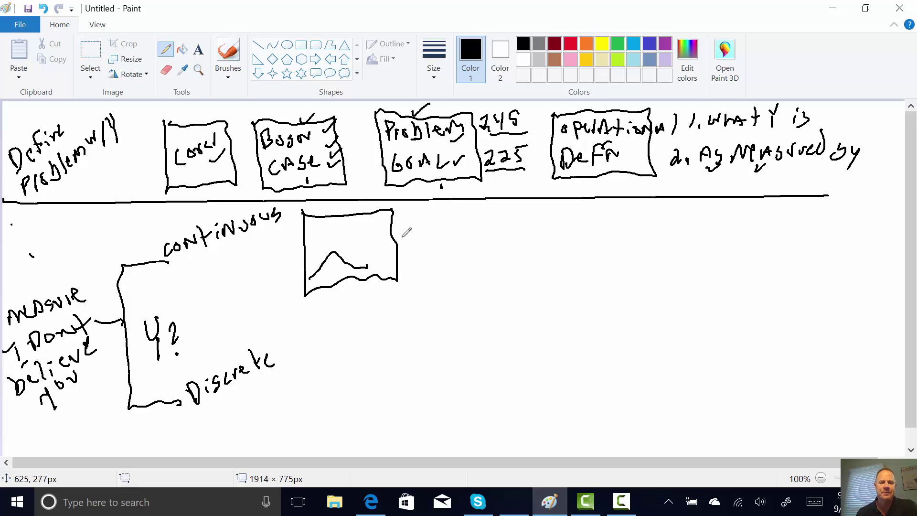
mouse_move(403, 253)
mouse_down()
mouse_move(443, 260)
mouse_move(448, 271)
mouse_move(477, 266)
mouse_up()
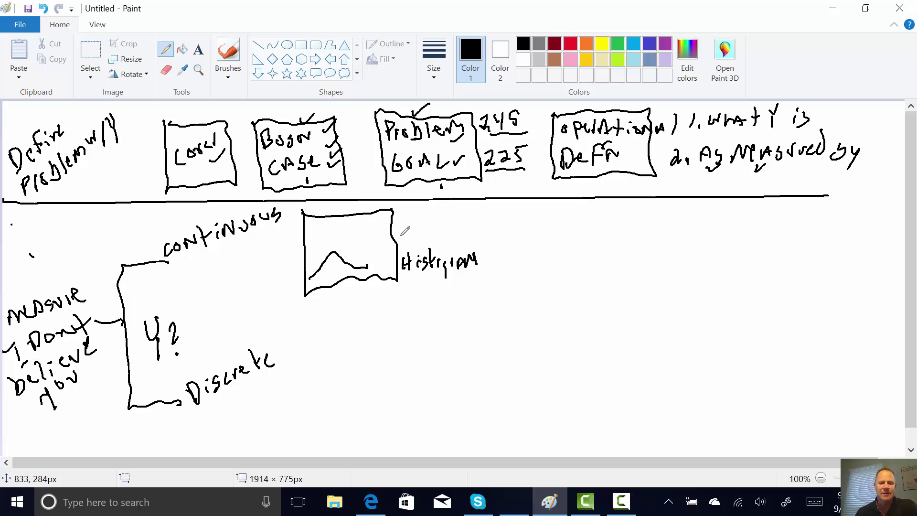
mouse_move(401, 235)
mouse_down()
mouse_move(435, 243)
mouse_move(446, 231)
mouse_move(446, 241)
mouse_move(456, 227)
mouse_move(478, 245)
mouse_up()
drag(316, 238, 334, 232)
mouse_move(337, 225)
mouse_down()
mouse_move(324, 249)
mouse_move(366, 236)
mouse_move(367, 251)
mouse_up()
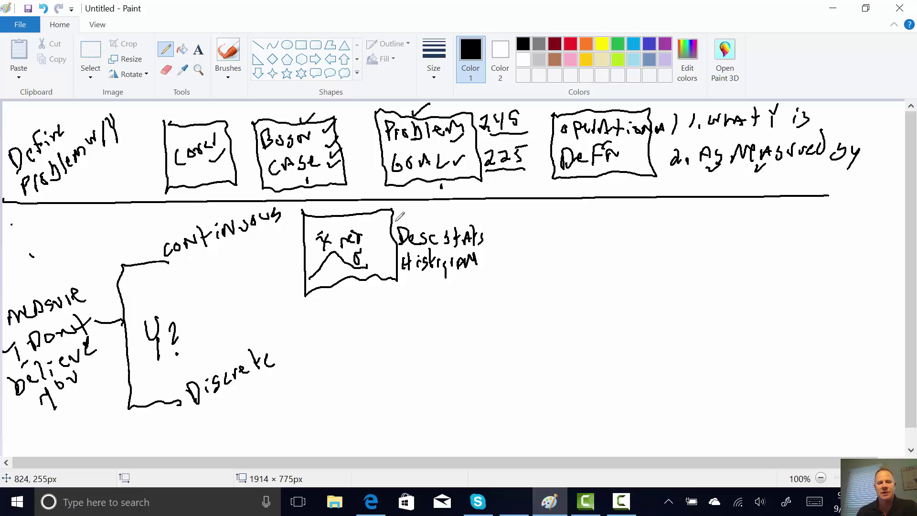
mouse_move(396, 215)
mouse_down()
mouse_move(432, 210)
mouse_move(463, 219)
mouse_move(488, 216)
mouse_up()
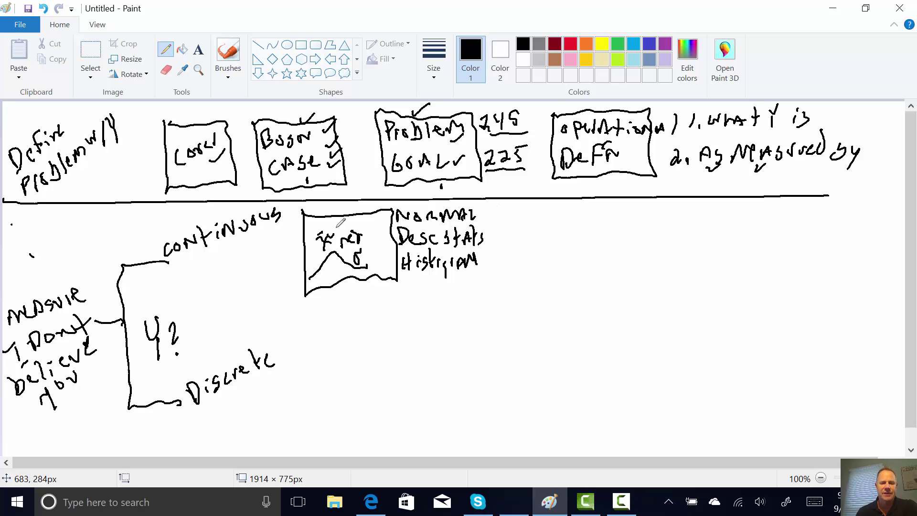
drag(375, 228, 385, 223)
mouse_move(313, 292)
mouse_down()
mouse_move(300, 300)
mouse_move(345, 302)
mouse_move(358, 286)
mouse_move(374, 294)
mouse_move(401, 286)
mouse_move(400, 302)
mouse_up()
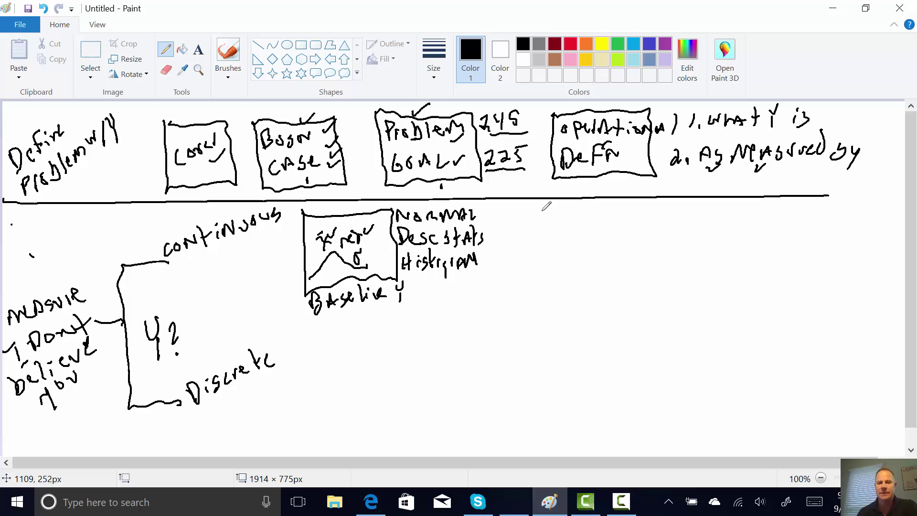
Step: Outline a Capable box listing Sigma and PPM %, and start the 'Sigma calcs' label beneath it
mouse_move(502, 218)
mouse_down()
mouse_move(501, 282)
mouse_move(598, 275)
mouse_move(584, 218)
mouse_move(500, 222)
mouse_move(547, 214)
mouse_move(550, 204)
mouse_move(550, 212)
mouse_move(591, 218)
mouse_up()
mouse_move(520, 233)
mouse_down()
mouse_move(524, 242)
mouse_move(577, 241)
mouse_up()
mouse_move(507, 267)
mouse_down()
mouse_move(514, 249)
mouse_move(525, 260)
mouse_move(590, 261)
mouse_up()
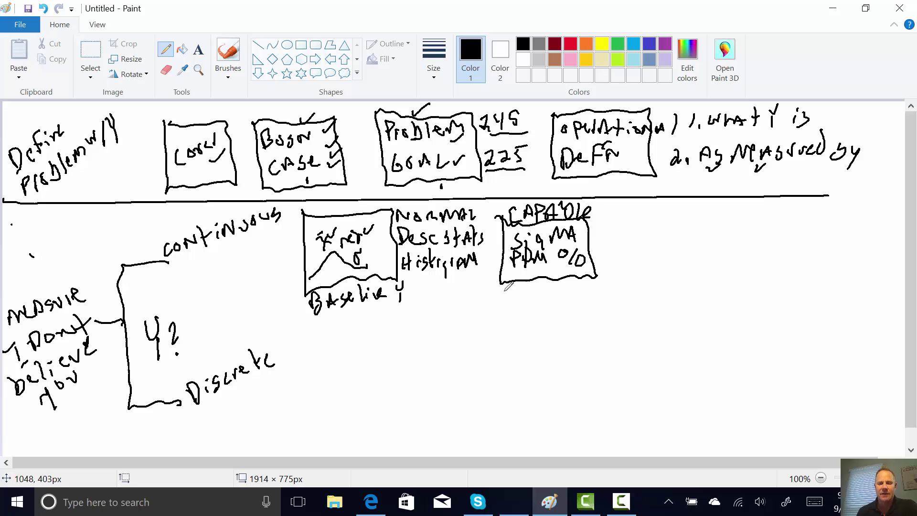
mouse_move(502, 287)
mouse_down()
mouse_move(507, 296)
mouse_move(600, 279)
mouse_move(623, 290)
mouse_up()
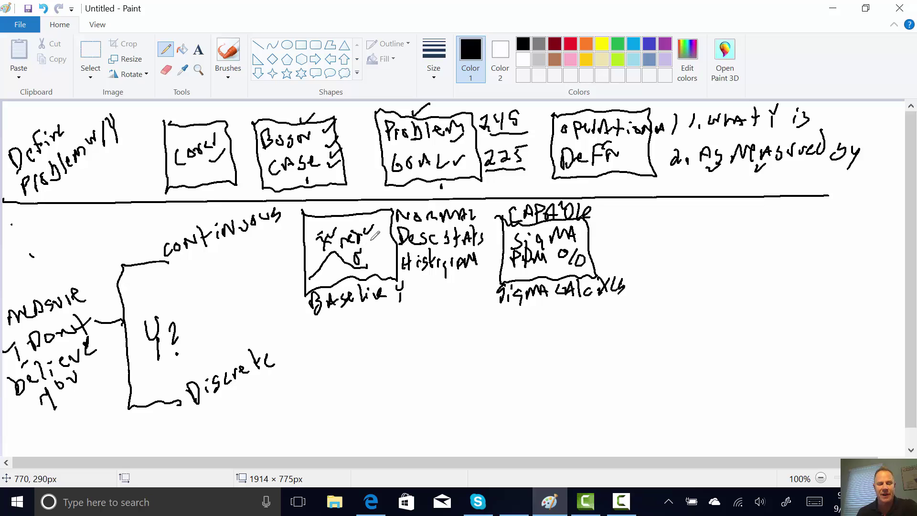
Step: Draw a short slanted line leading right from the Capable box's edge
drag(587, 232, 607, 224)
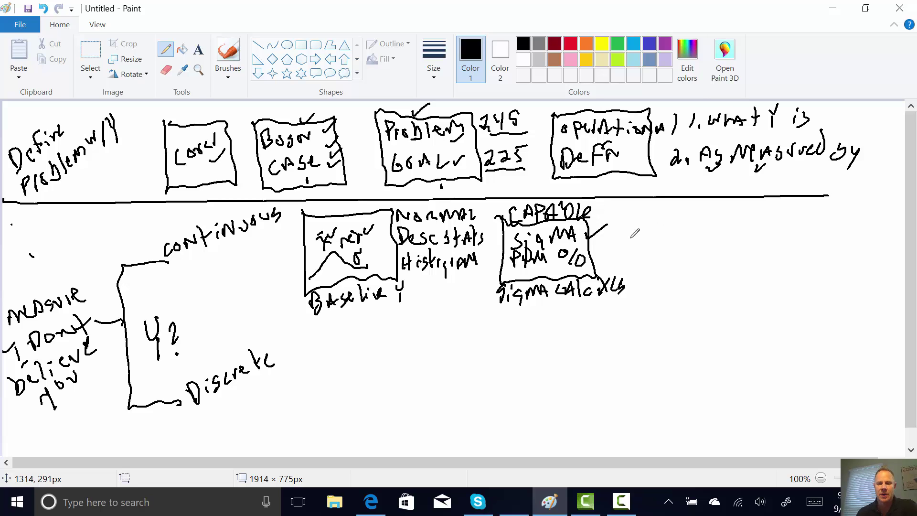
Step: Sketch a small diamond and a box titled Control holding a wavy control chart
mouse_move(643, 223)
mouse_down()
mouse_move(630, 247)
mouse_move(649, 254)
mouse_move(654, 235)
mouse_move(645, 227)
mouse_move(643, 241)
mouse_move(651, 233)
mouse_move(627, 229)
mouse_move(622, 219)
mouse_move(658, 209)
mouse_move(640, 264)
mouse_move(673, 255)
mouse_up()
mouse_move(698, 219)
mouse_down()
mouse_move(700, 267)
mouse_move(781, 277)
mouse_move(797, 264)
mouse_move(727, 219)
mouse_move(715, 244)
mouse_move(726, 231)
mouse_move(762, 234)
mouse_move(774, 221)
mouse_move(774, 234)
mouse_up()
mouse_move(715, 244)
mouse_down()
mouse_move(755, 270)
mouse_move(737, 253)
mouse_move(771, 245)
mouse_up()
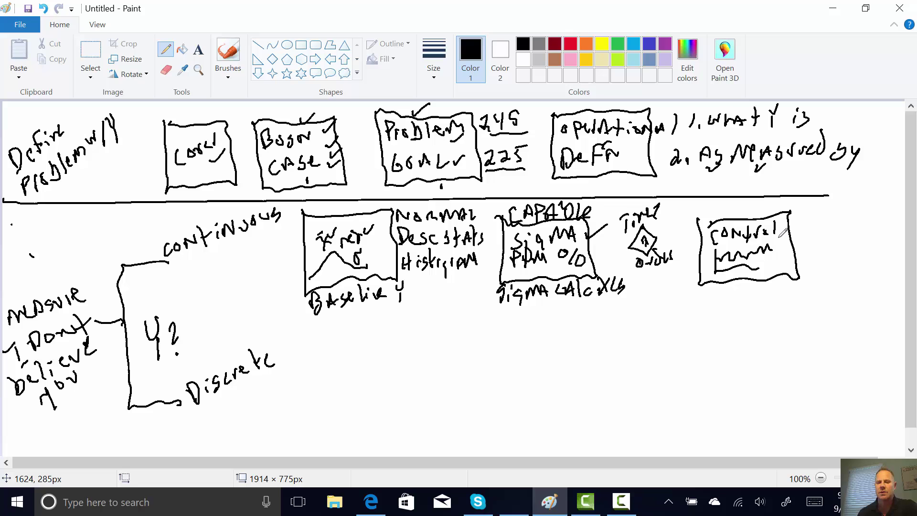
Step: Write the notes control charts.xls, non random and special cause under the Control box
mouse_move(701, 288)
mouse_down()
mouse_move(769, 284)
mouse_move(786, 297)
mouse_move(785, 280)
mouse_move(852, 285)
mouse_up()
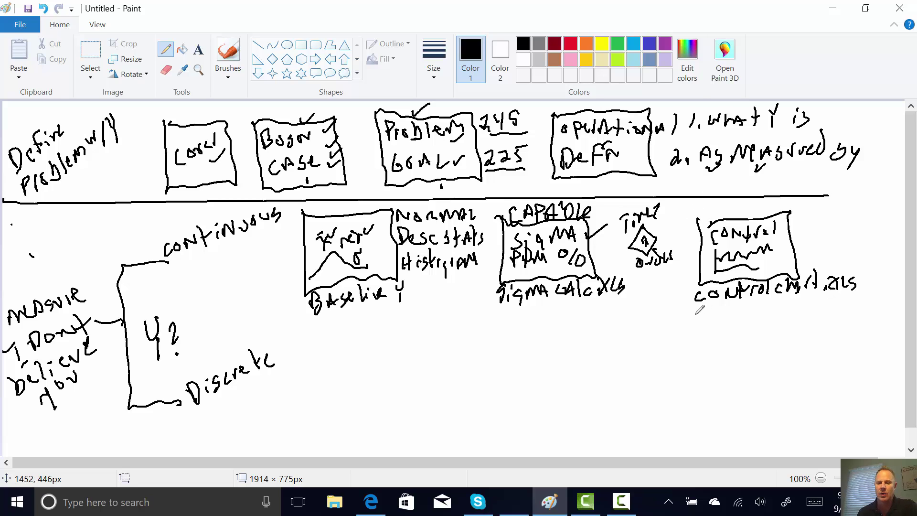
mouse_move(690, 321)
mouse_down()
mouse_move(719, 316)
mouse_move(728, 303)
mouse_move(739, 314)
mouse_move(747, 299)
mouse_move(753, 311)
mouse_move(760, 300)
mouse_move(759, 312)
mouse_move(779, 306)
mouse_move(783, 293)
mouse_move(822, 300)
mouse_up()
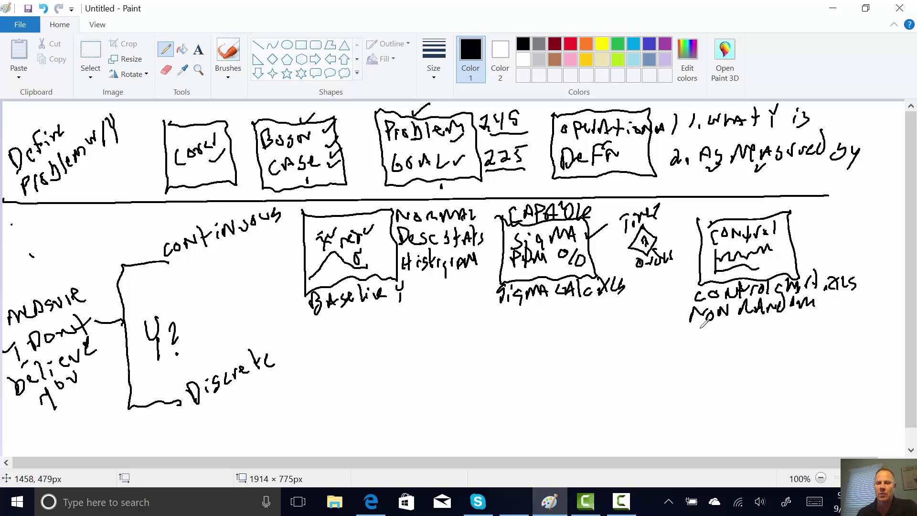
mouse_move(702, 329)
mouse_down()
mouse_move(724, 336)
mouse_move(759, 325)
mouse_move(822, 325)
mouse_move(833, 311)
mouse_move(855, 309)
mouse_up()
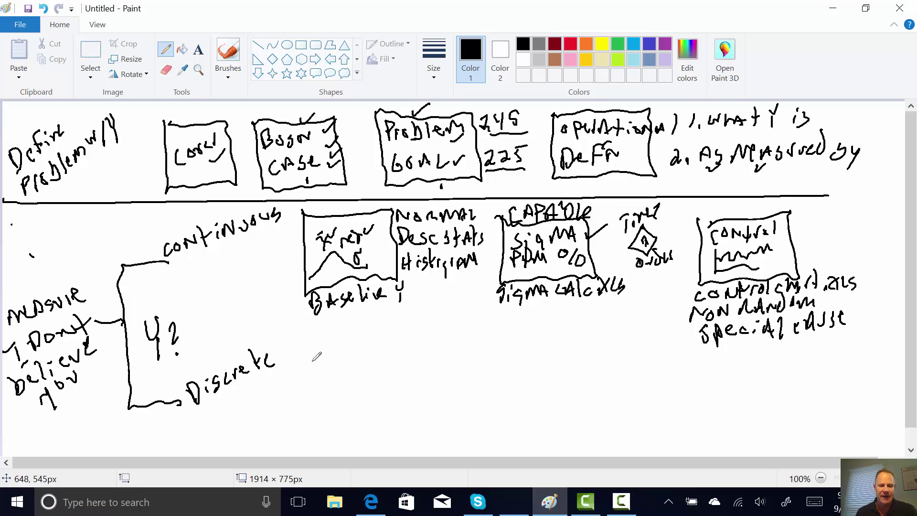
Step: Outline a box below the histogram slide and draw short arrows under Continuous and Discrete
mouse_move(313, 339)
mouse_down()
mouse_move(314, 389)
mouse_move(334, 425)
mouse_move(420, 418)
mouse_move(413, 350)
mouse_move(386, 331)
mouse_move(310, 337)
mouse_up()
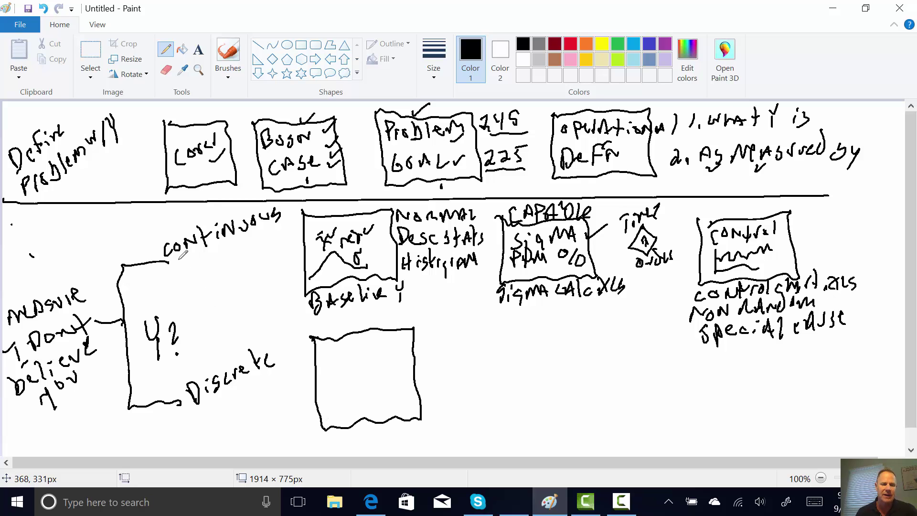
drag(178, 260, 213, 253)
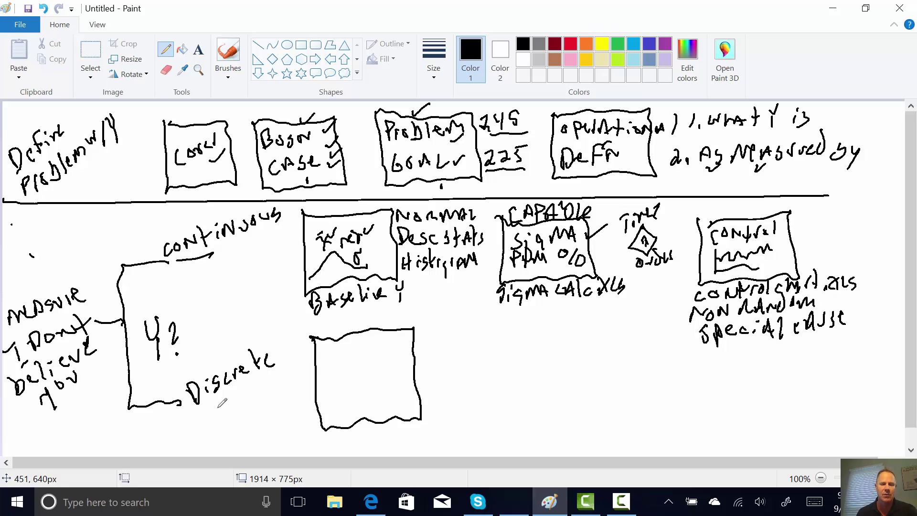
mouse_move(214, 410)
mouse_down()
mouse_move(238, 396)
mouse_move(243, 420)
mouse_move(266, 403)
mouse_up()
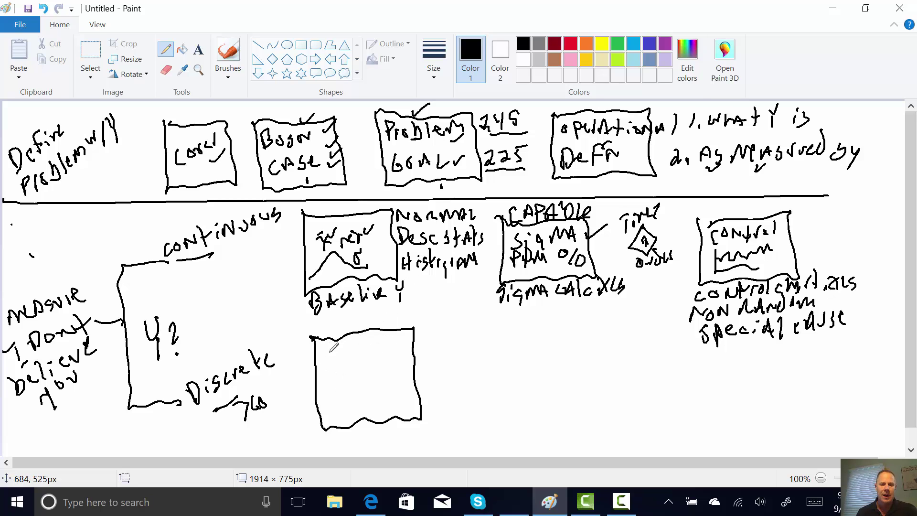
Step: List DPO, DPMO, Sigma and Yield in the box, label it sigma calc.xls, and add a checkmark
mouse_move(323, 354)
mouse_down()
mouse_move(328, 360)
mouse_move(336, 371)
mouse_move(362, 367)
mouse_move(330, 386)
mouse_move(334, 396)
mouse_move(342, 384)
mouse_move(357, 400)
mouse_move(388, 383)
mouse_up()
mouse_move(325, 407)
mouse_down()
mouse_move(335, 416)
mouse_move(364, 405)
mouse_up()
mouse_move(371, 397)
mouse_down()
mouse_move(372, 415)
mouse_move(382, 387)
mouse_up()
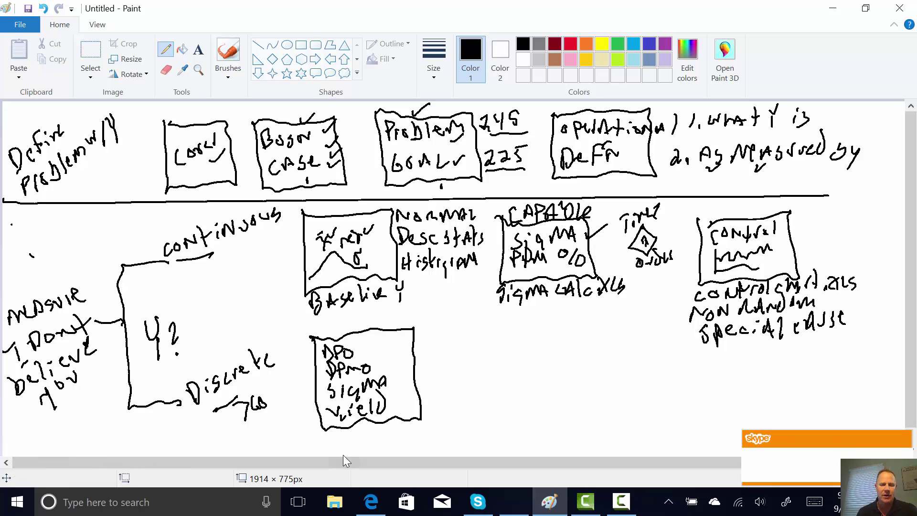
mouse_move(330, 431)
mouse_down()
mouse_move(429, 425)
mouse_move(471, 402)
mouse_up()
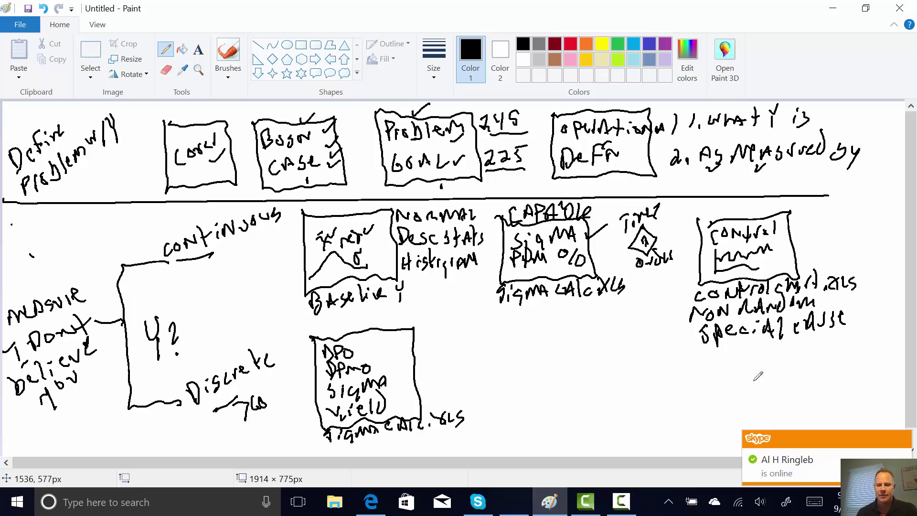
drag(770, 416, 802, 383)
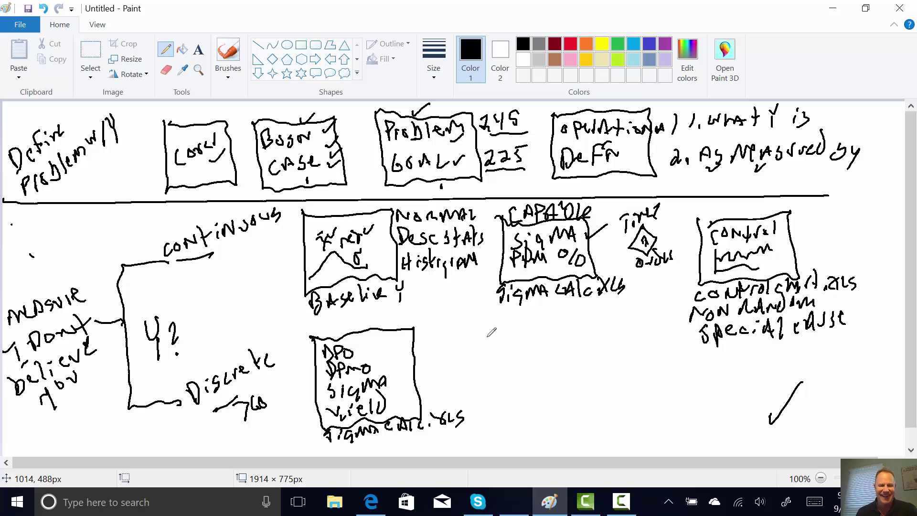
Step: Draw a Pareto.XLS box with sketched Pareto bars right of the DPO box, and tick DPO
mouse_move(488, 328)
mouse_down()
mouse_move(500, 415)
mouse_move(530, 421)
mouse_move(615, 409)
mouse_move(612, 330)
mouse_move(481, 329)
mouse_move(524, 318)
mouse_move(583, 327)
mouse_move(603, 313)
mouse_move(616, 328)
mouse_up()
drag(624, 311, 614, 328)
mouse_move(510, 352)
mouse_down()
mouse_move(517, 407)
mouse_move(537, 380)
mouse_move(553, 402)
mouse_move(554, 390)
mouse_move(576, 404)
mouse_up()
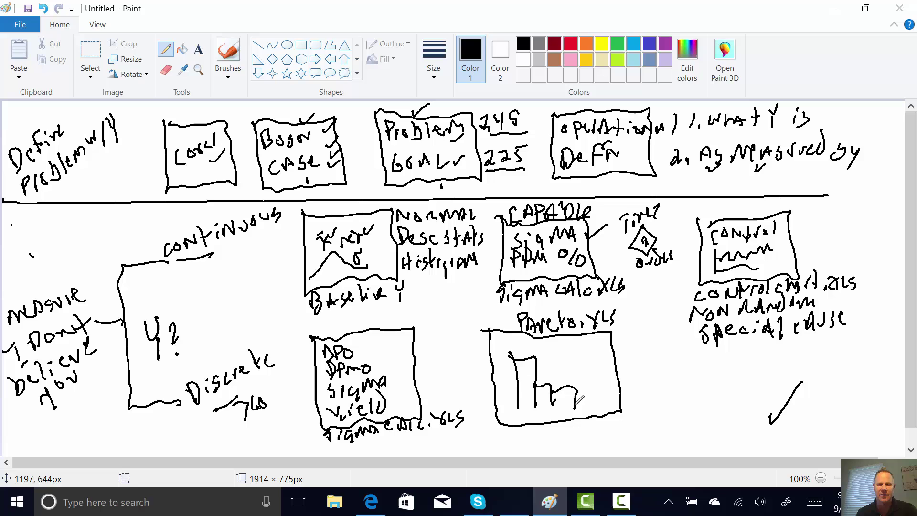
mouse_move(544, 354)
mouse_down()
mouse_move(530, 378)
mouse_move(547, 376)
mouse_up()
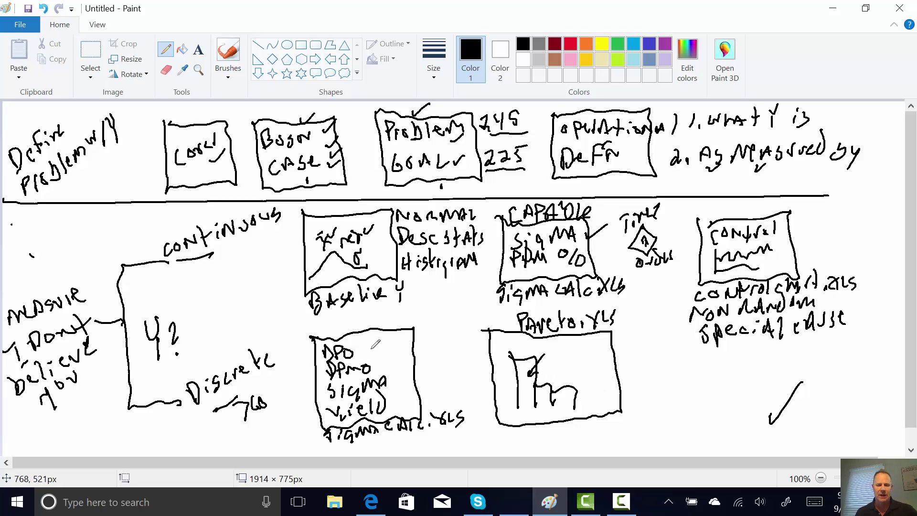
drag(371, 350, 401, 335)
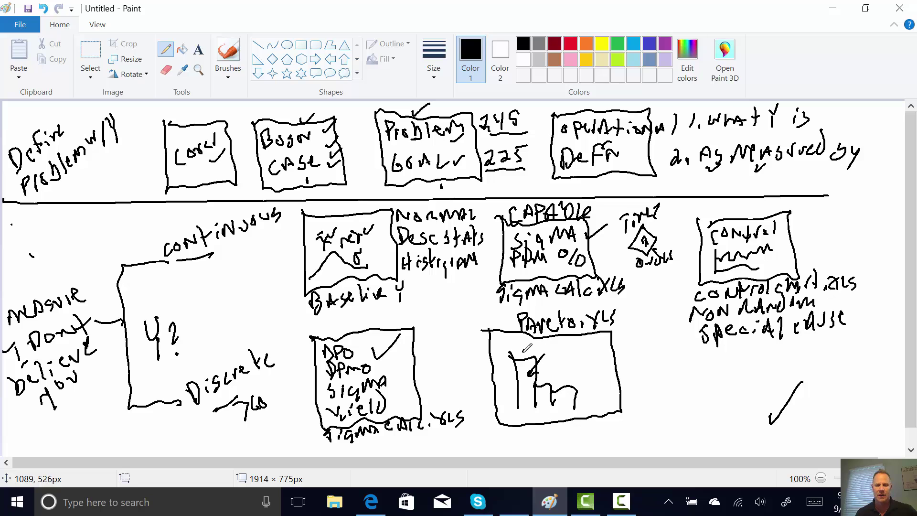
mouse_move(523, 352)
mouse_down()
mouse_move(525, 337)
mouse_move(531, 354)
mouse_up()
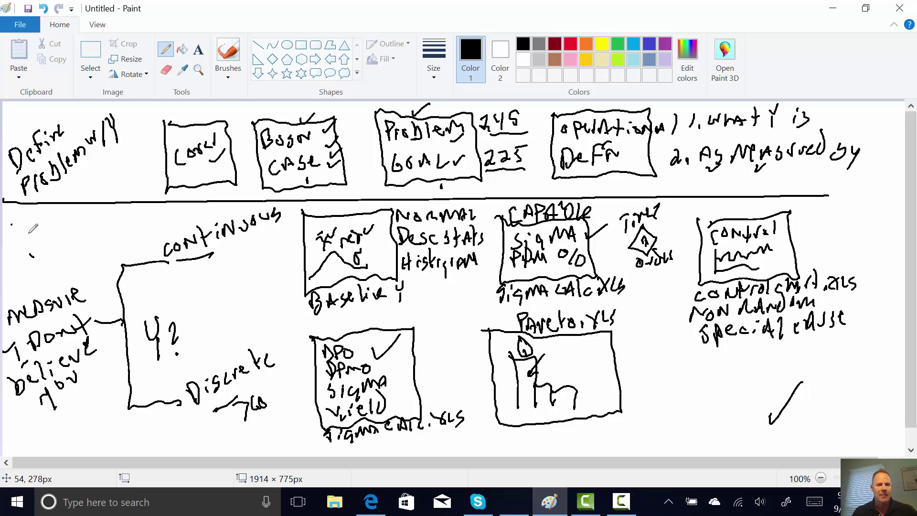
Step: Write an M at the far left and DMAIC left of the big checkmark
mouse_move(29, 244)
mouse_down()
mouse_move(32, 224)
mouse_move(46, 236)
mouse_move(55, 223)
mouse_move(65, 239)
mouse_move(72, 222)
mouse_move(74, 236)
mouse_move(87, 222)
mouse_move(115, 233)
mouse_up()
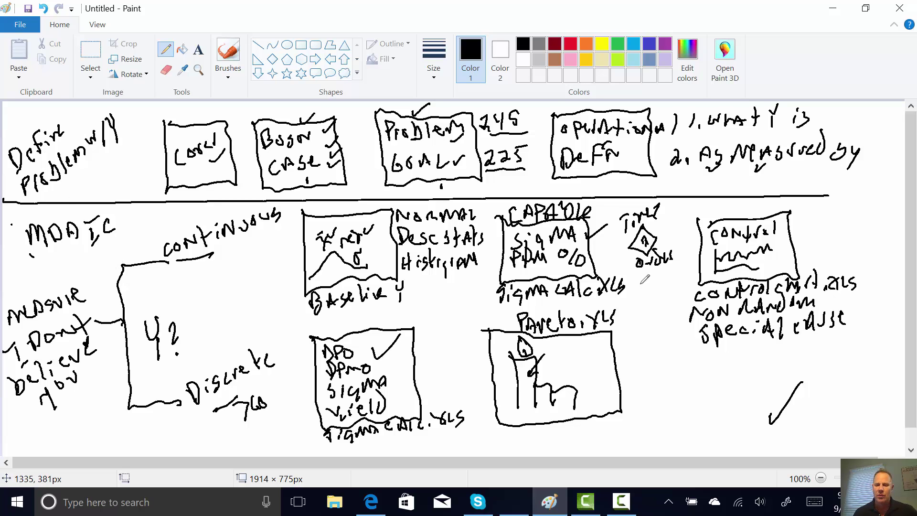
mouse_move(678, 401)
mouse_down()
mouse_move(683, 379)
mouse_move(727, 378)
mouse_up()
drag(720, 396, 749, 391)
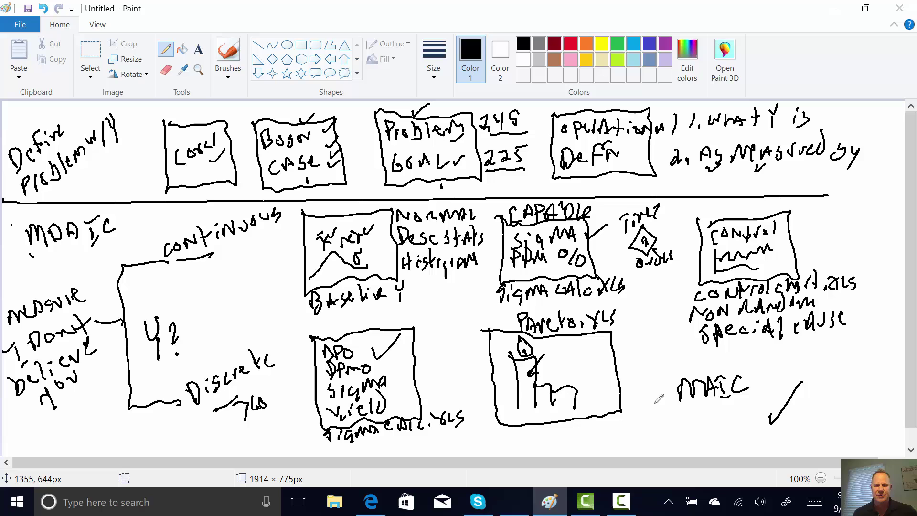
drag(664, 381, 671, 405)
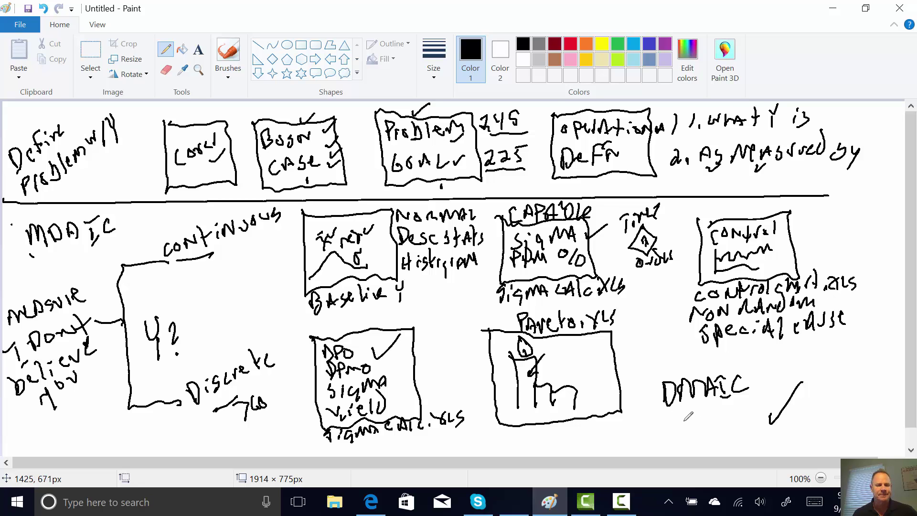
Step: Add an arrow above and a line below DMAIC's D, and tick the 245 figure
mouse_move(667, 359)
mouse_down()
mouse_move(669, 376)
mouse_move(676, 367)
mouse_up()
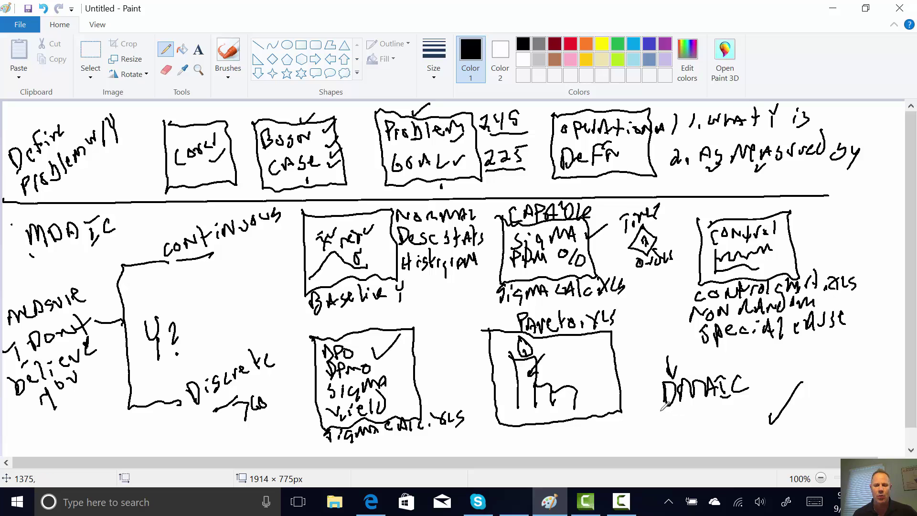
mouse_move(664, 405)
mouse_down()
mouse_move(678, 412)
mouse_move(678, 431)
mouse_up()
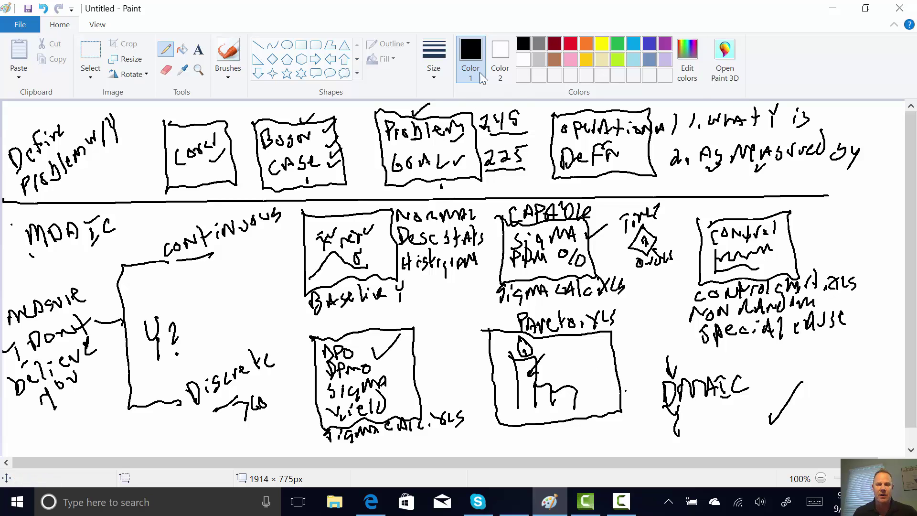
mouse_move(528, 116)
mouse_down()
mouse_move(523, 125)
mouse_move(540, 143)
mouse_up()
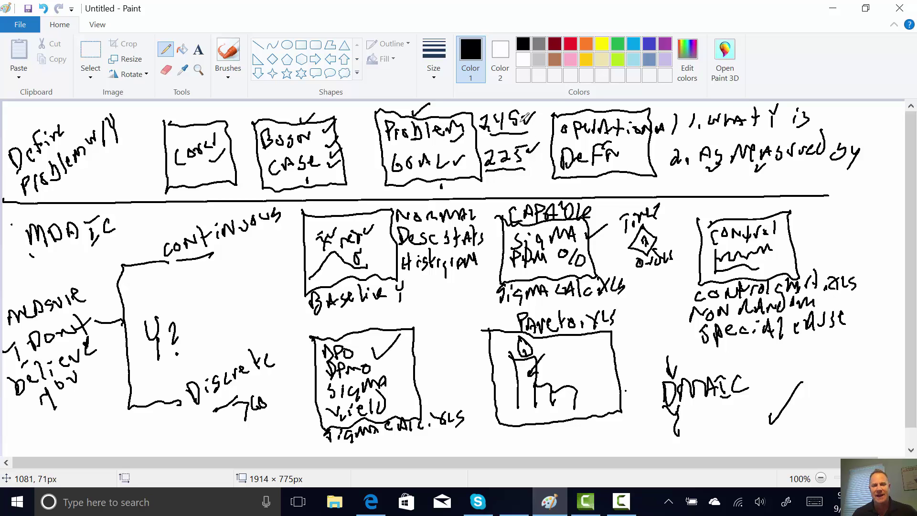
Step: Underline 245, number the control chart slide 2, and tick the Histogram, Sigma PPM, control chart, DPO and Pareto slides
drag(486, 138, 524, 134)
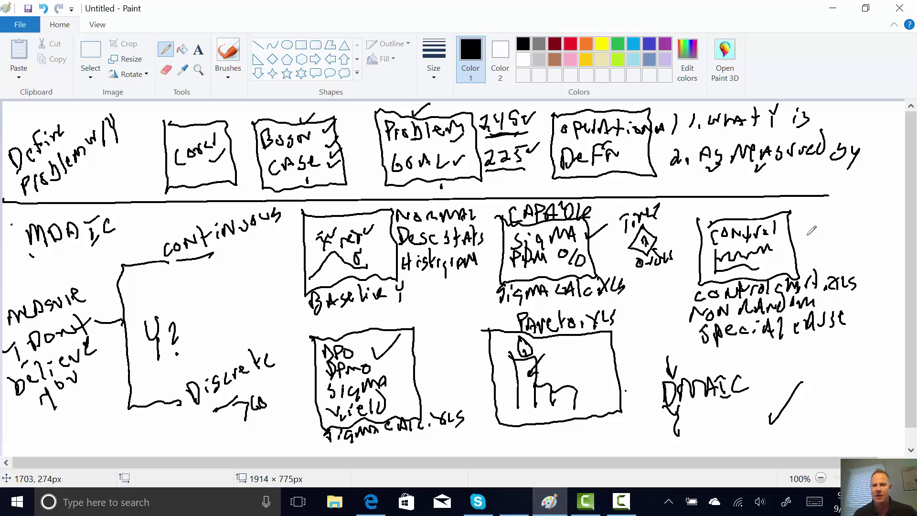
drag(800, 237, 817, 229)
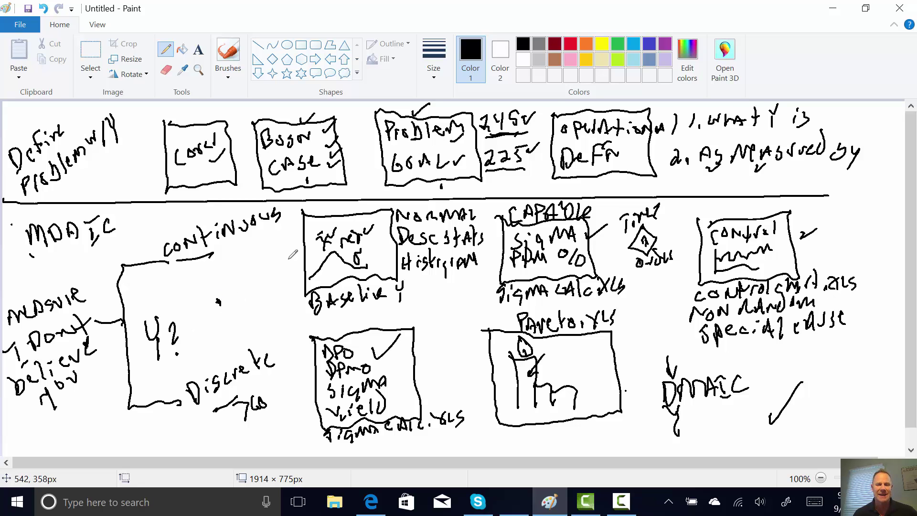
drag(418, 280, 435, 270)
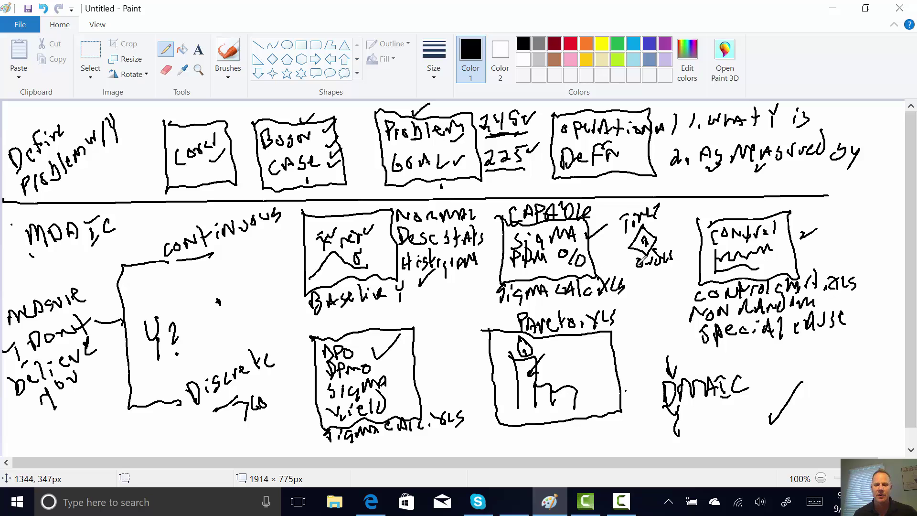
drag(603, 263, 614, 260)
drag(799, 255, 815, 252)
drag(423, 378, 440, 372)
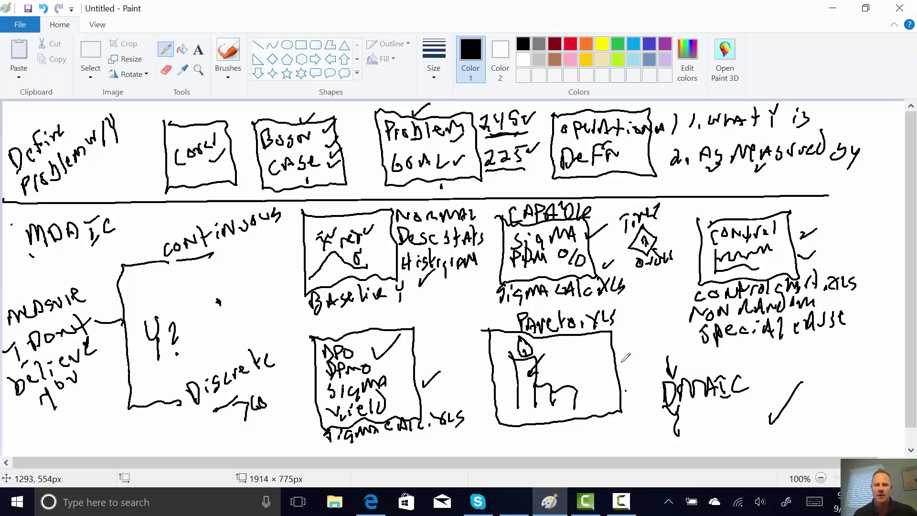
drag(620, 361, 630, 356)
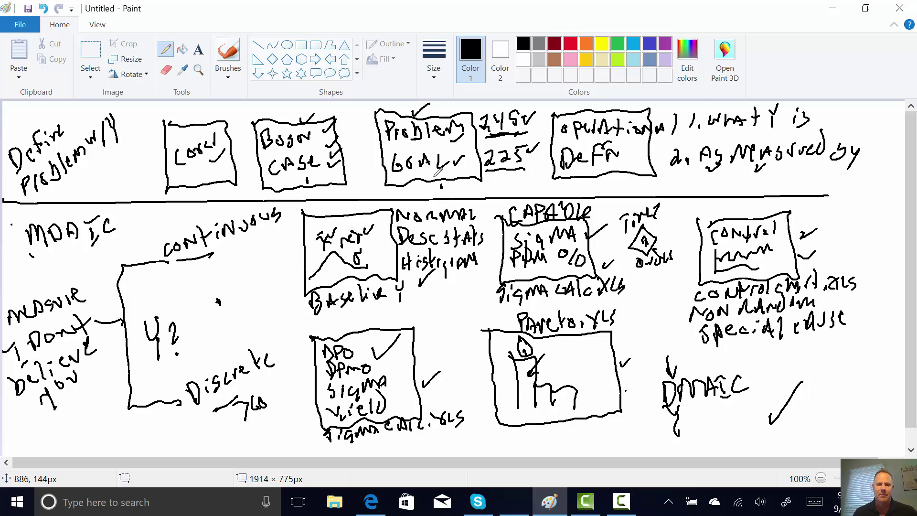
Step: Mark the Problem Goal and Defn boxes, write 2. in the Y? box, and number Base Case 4
drag(439, 183, 441, 177)
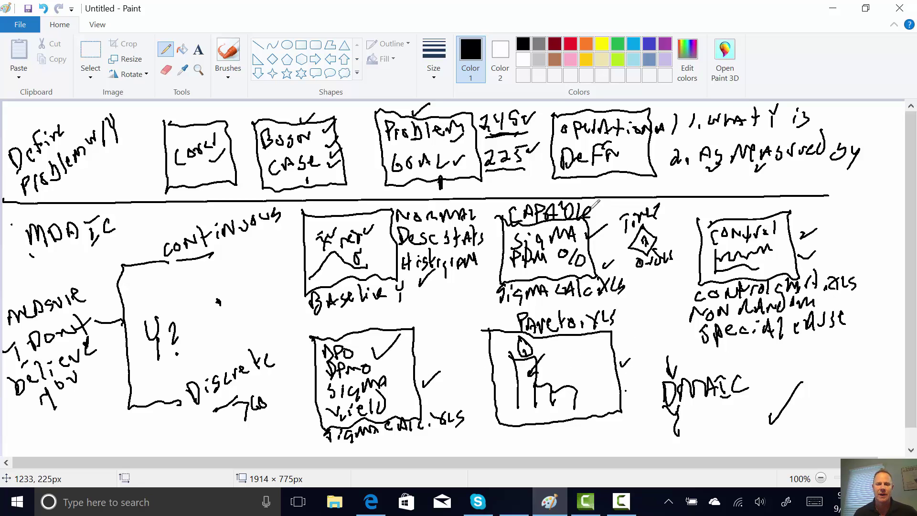
mouse_move(630, 163)
mouse_down()
mouse_move(643, 149)
mouse_move(640, 170)
mouse_up()
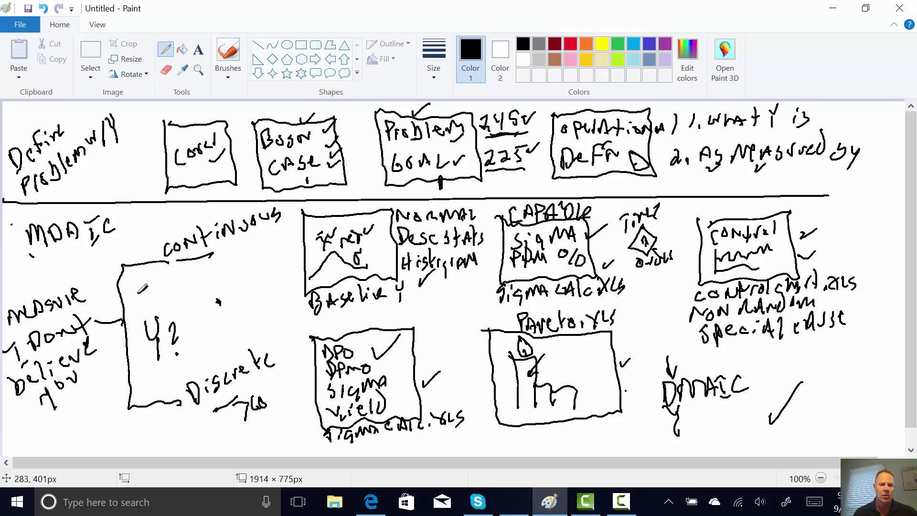
click(154, 297)
mouse_move(138, 292)
mouse_down()
mouse_move(149, 303)
mouse_move(211, 292)
mouse_move(219, 302)
mouse_up()
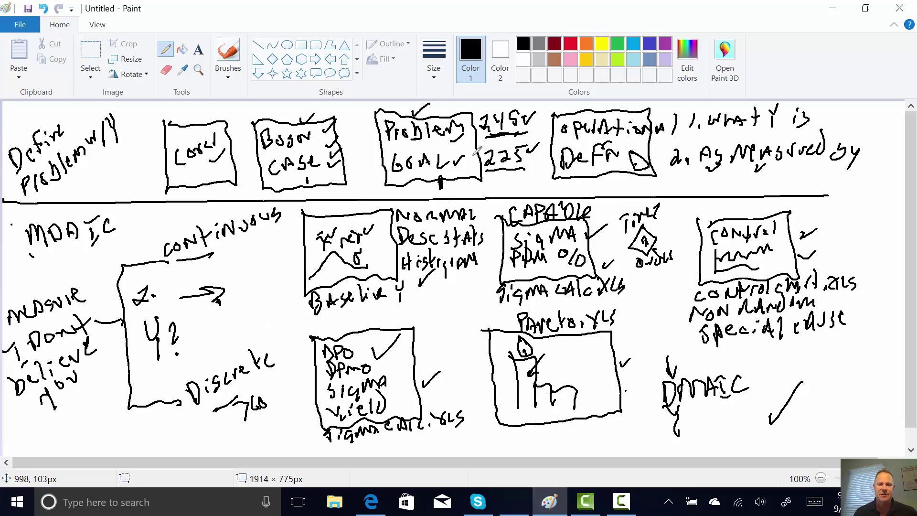
drag(439, 176, 470, 188)
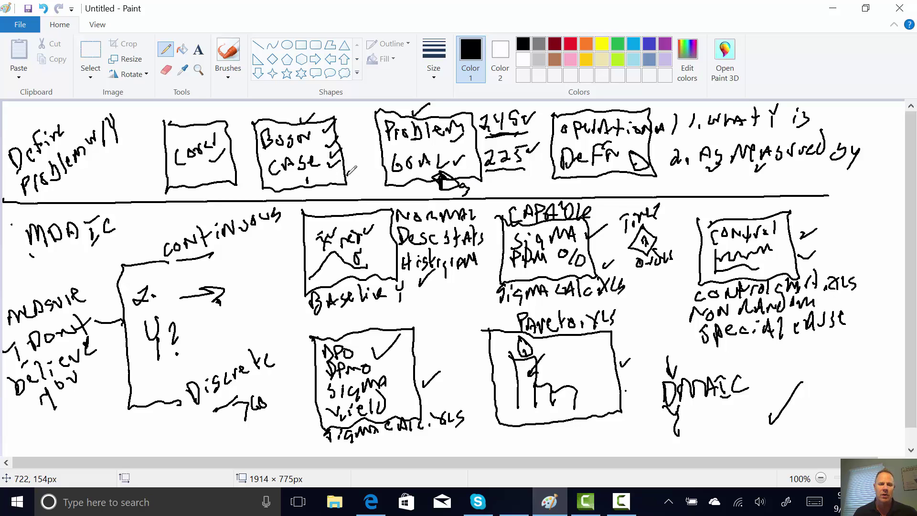
drag(347, 175, 355, 188)
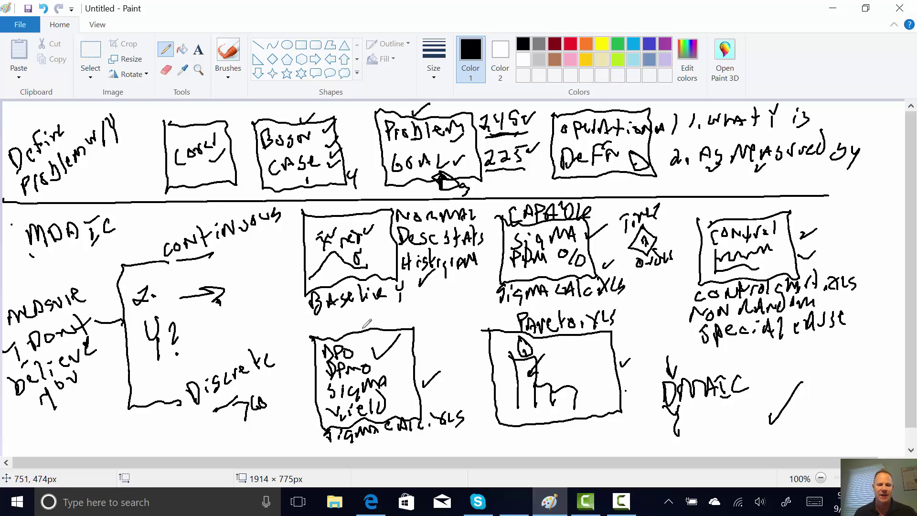
Step: Tick above the DPO box, add a dot and question mark in the Pareto box, and zigzags below it
drag(359, 325, 381, 315)
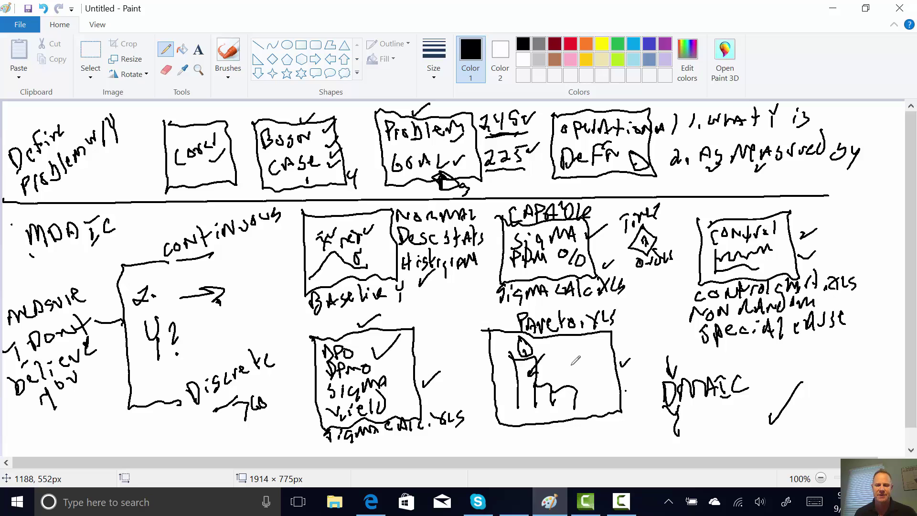
click(569, 363)
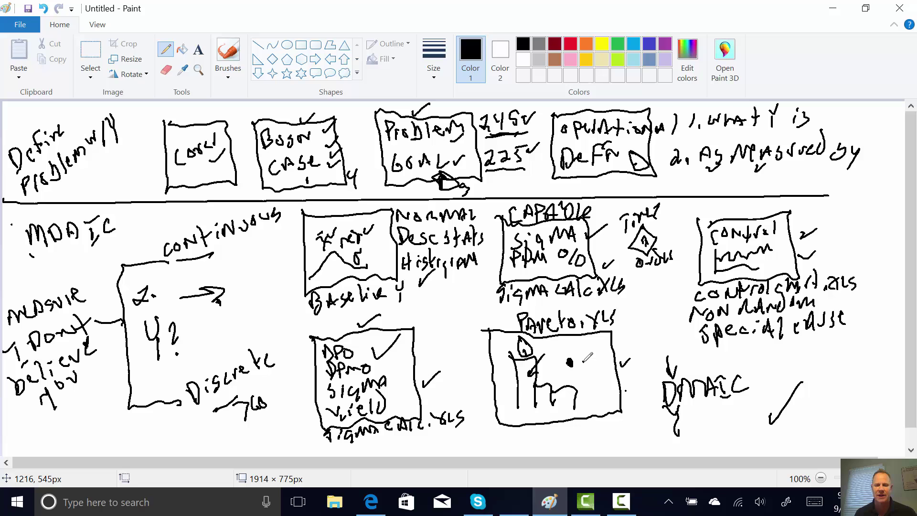
drag(583, 361, 590, 376)
click(591, 386)
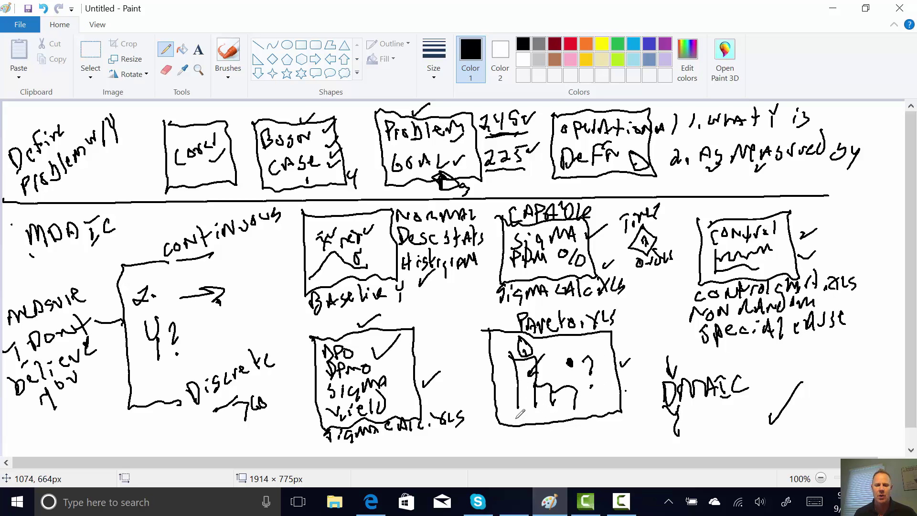
drag(516, 419, 571, 410)
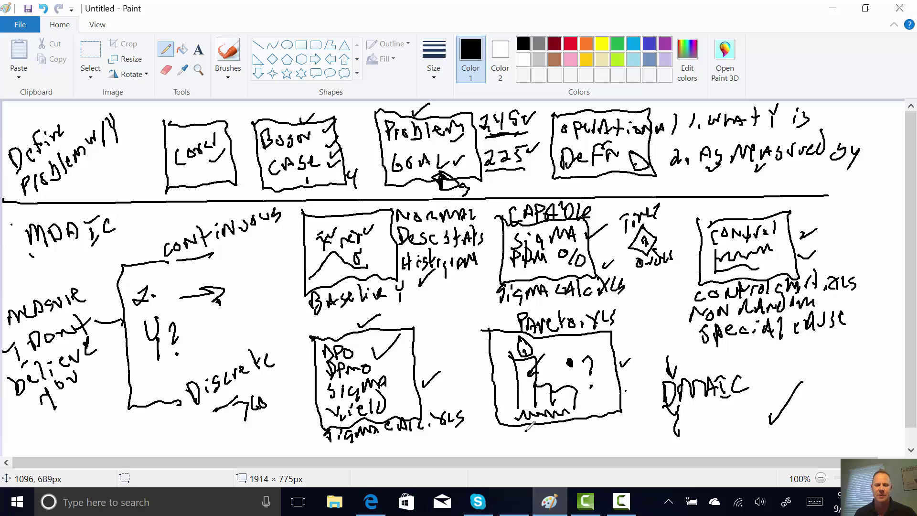
drag(526, 428, 564, 429)
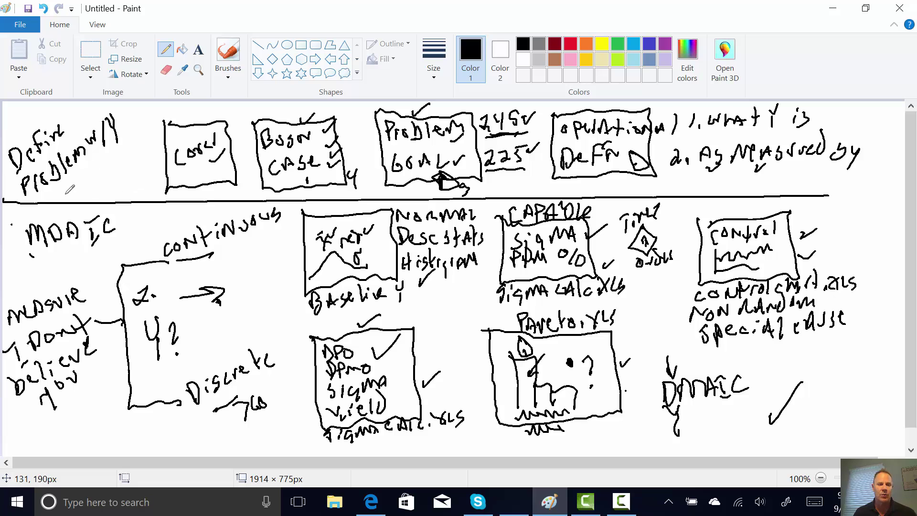
Step: Tick Define Problem twice, plus checks below the believe-you note and beside the Y-box arrow
drag(70, 183, 113, 156)
drag(84, 378, 62, 421)
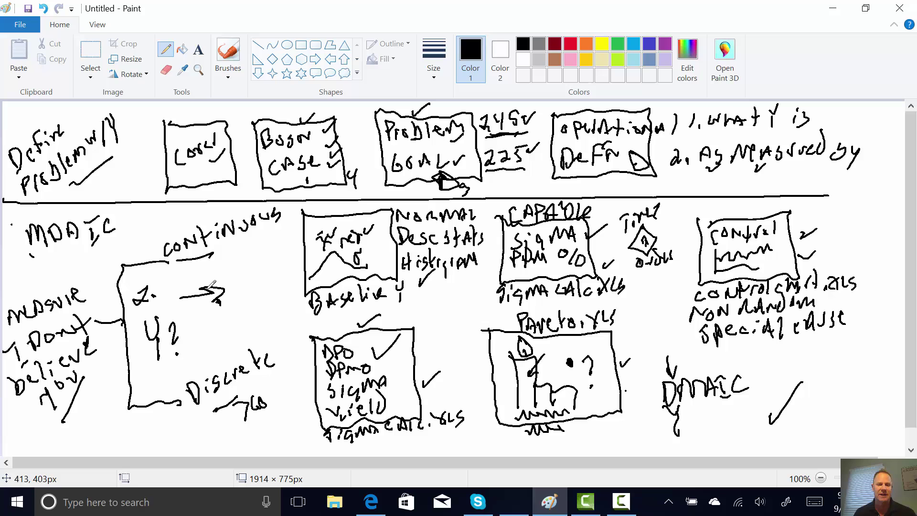
drag(252, 292, 261, 276)
drag(127, 163, 141, 154)
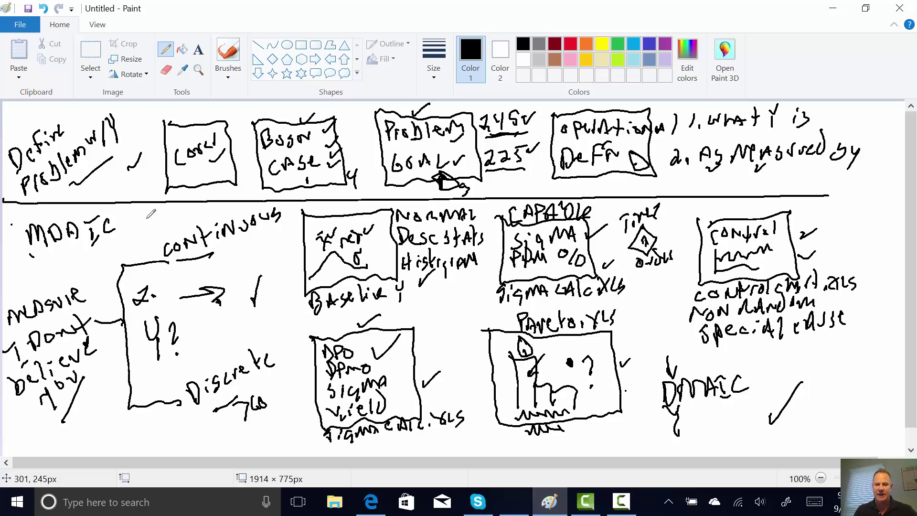
click(620, 503)
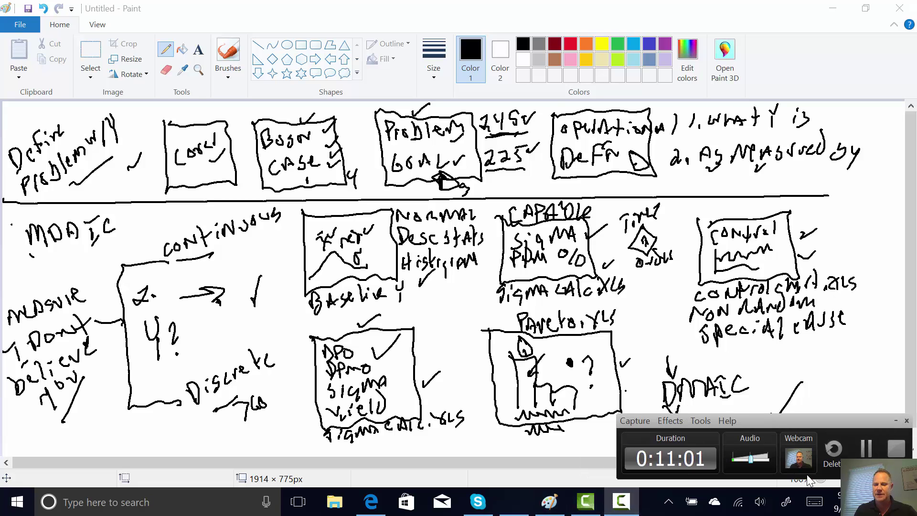